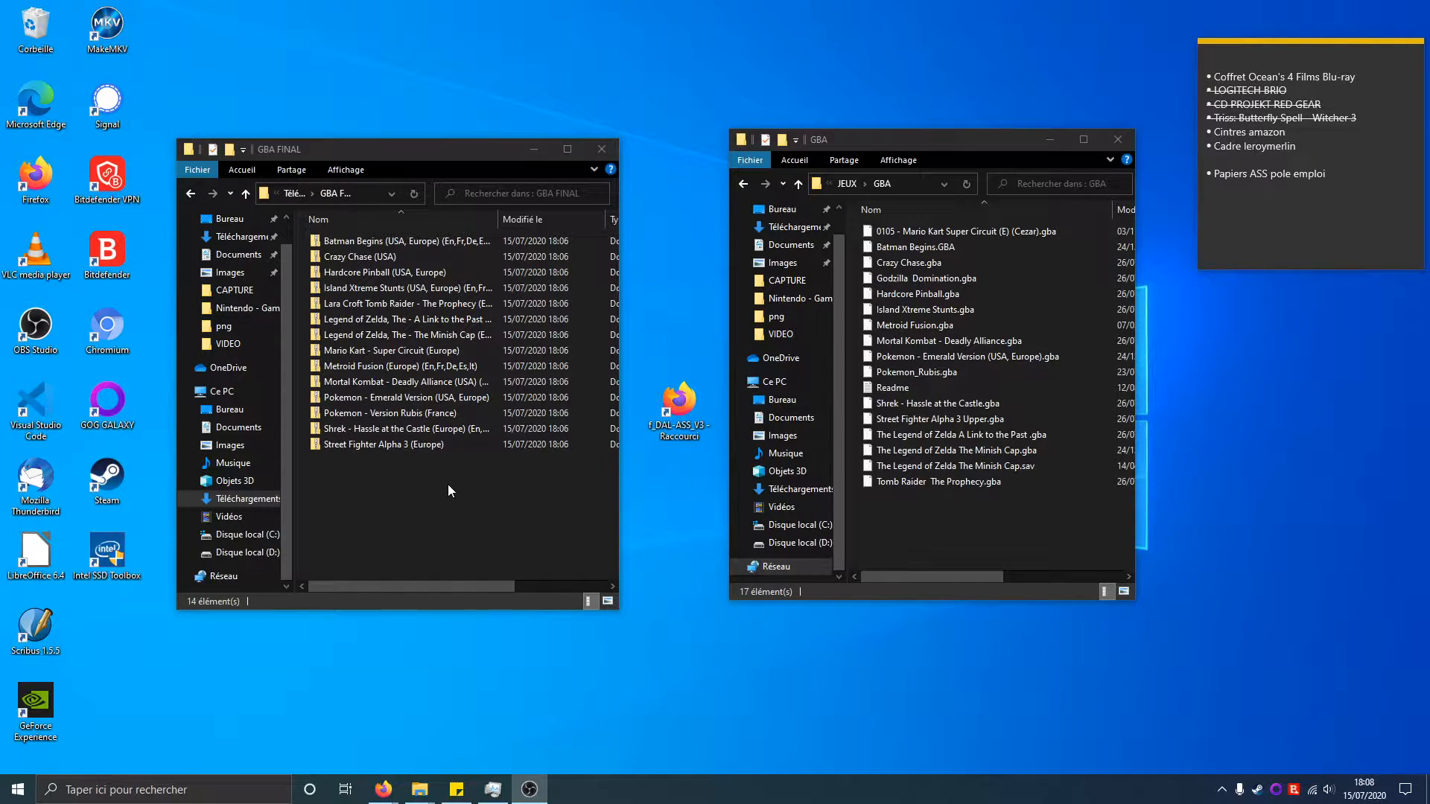
In Firefox, request the Romulus 0.046 download from the Romulus Rom Manager site and cancel saving Romulus046.zip
click(936, 520)
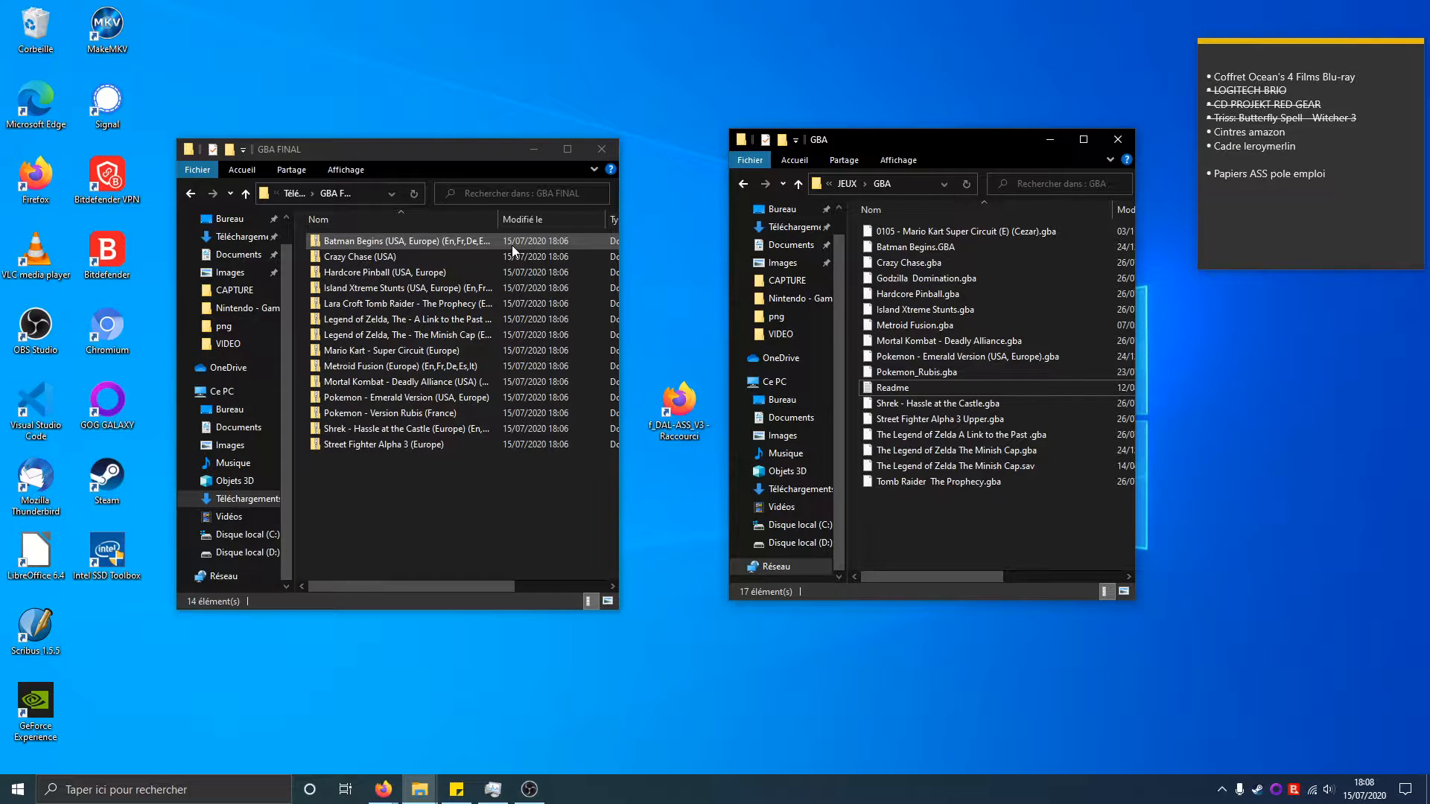
drag(1429, 439, 631, 3)
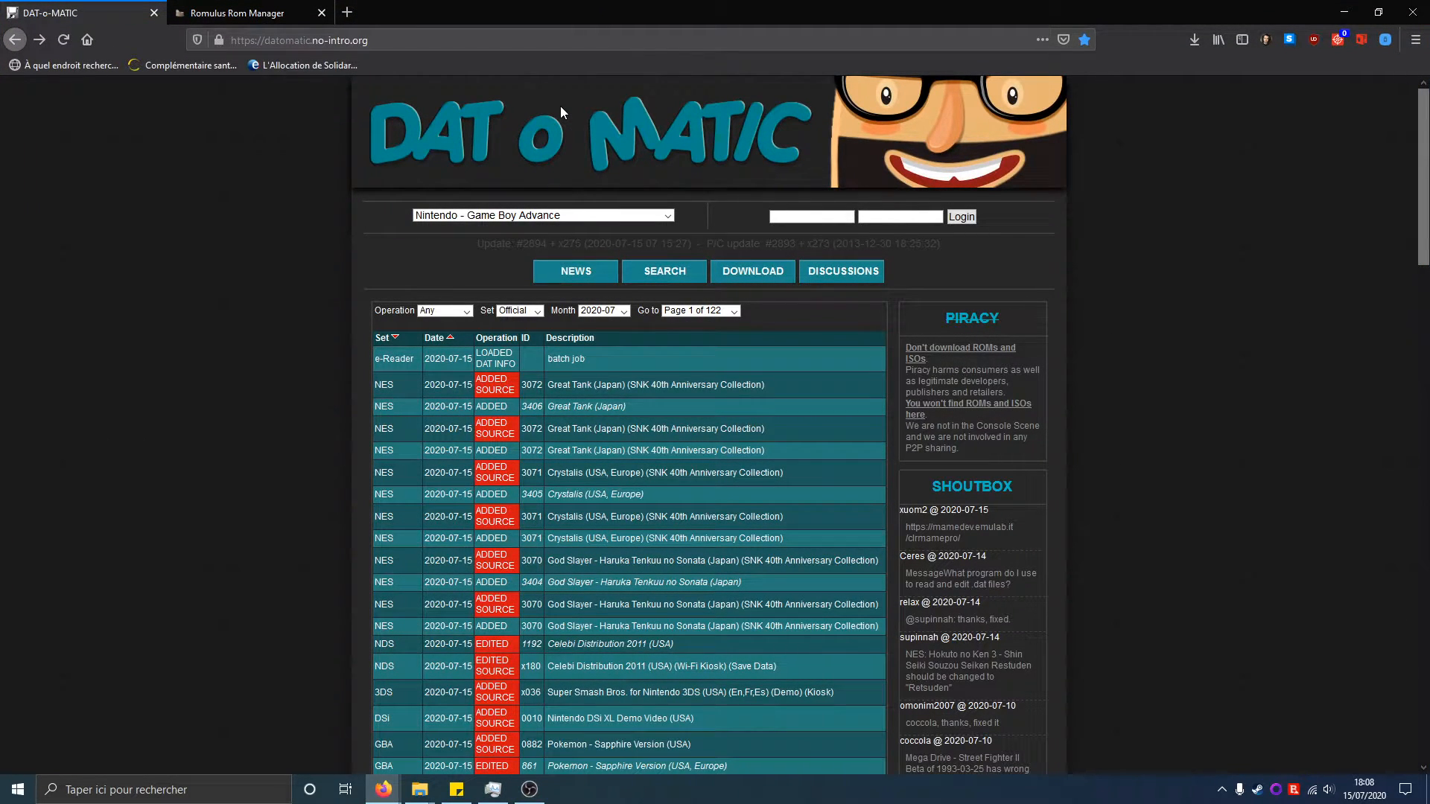
click(209, 15)
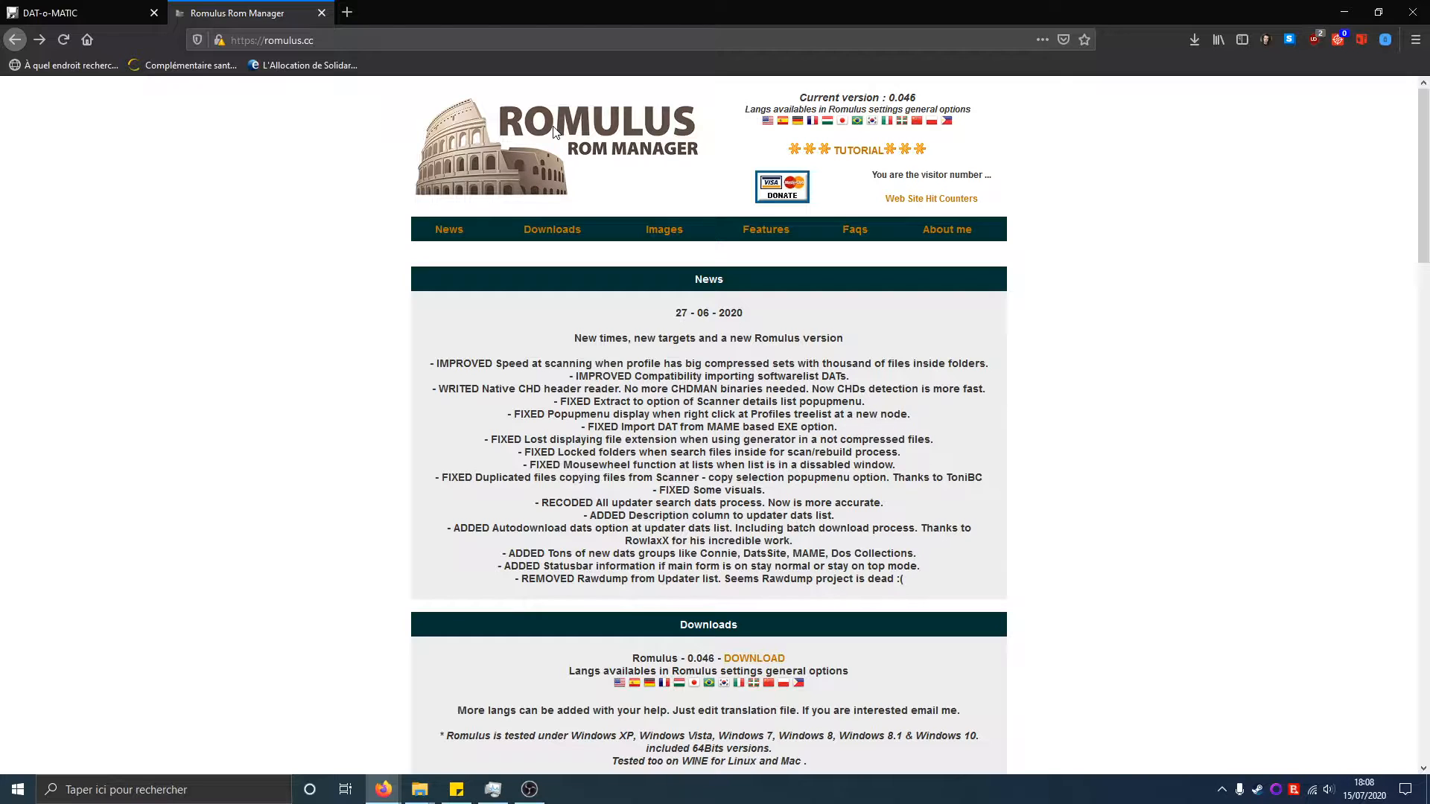
click(554, 229)
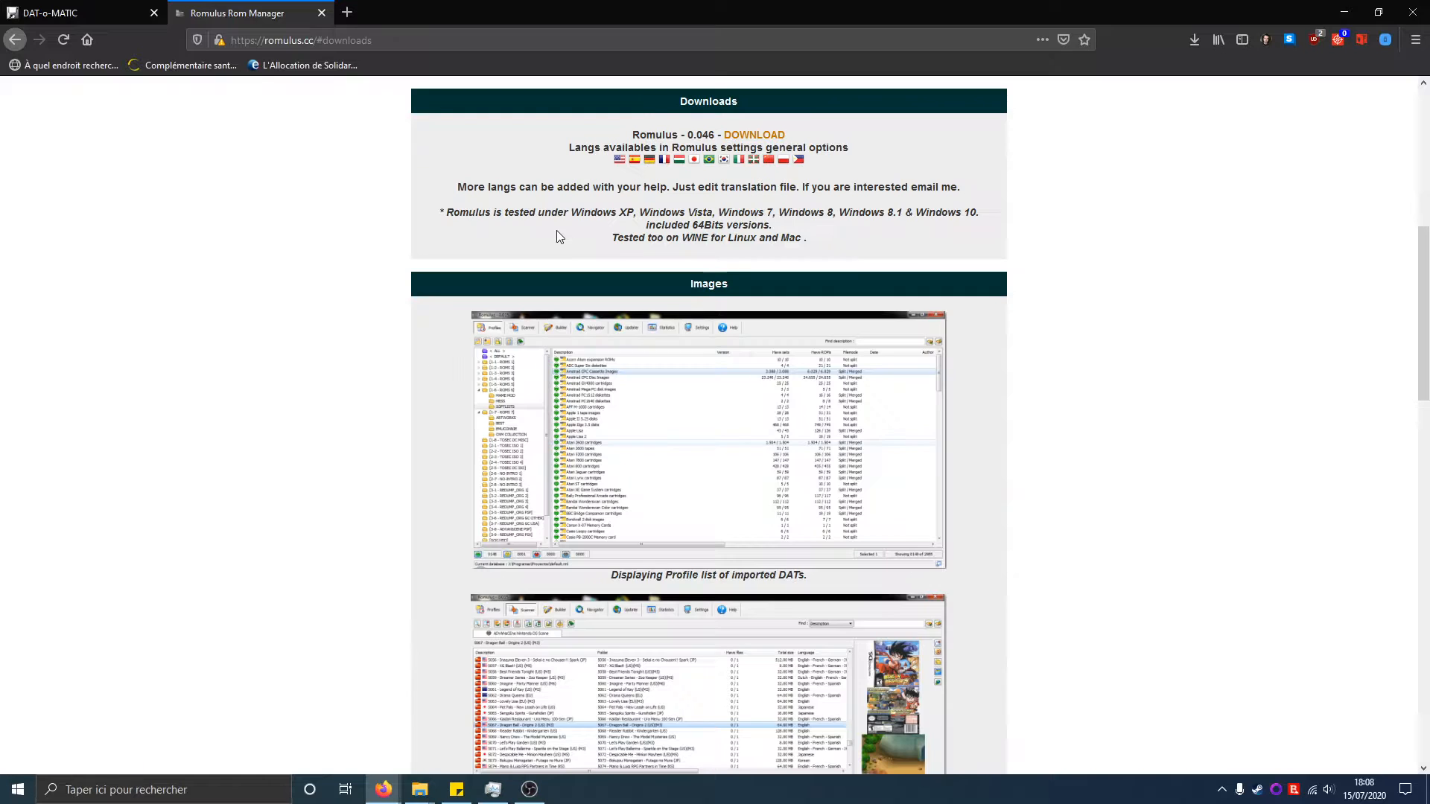
click(763, 136)
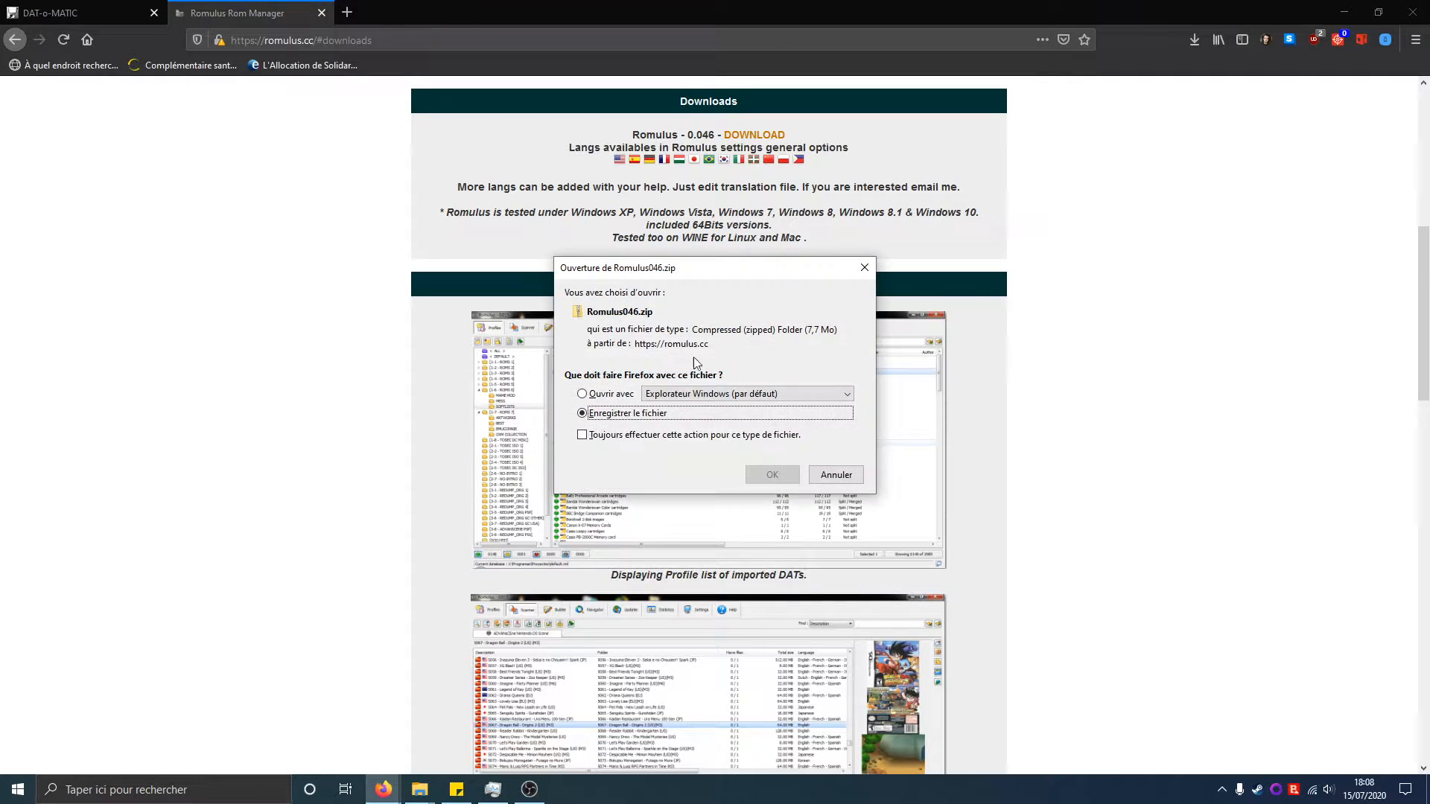
click(837, 476)
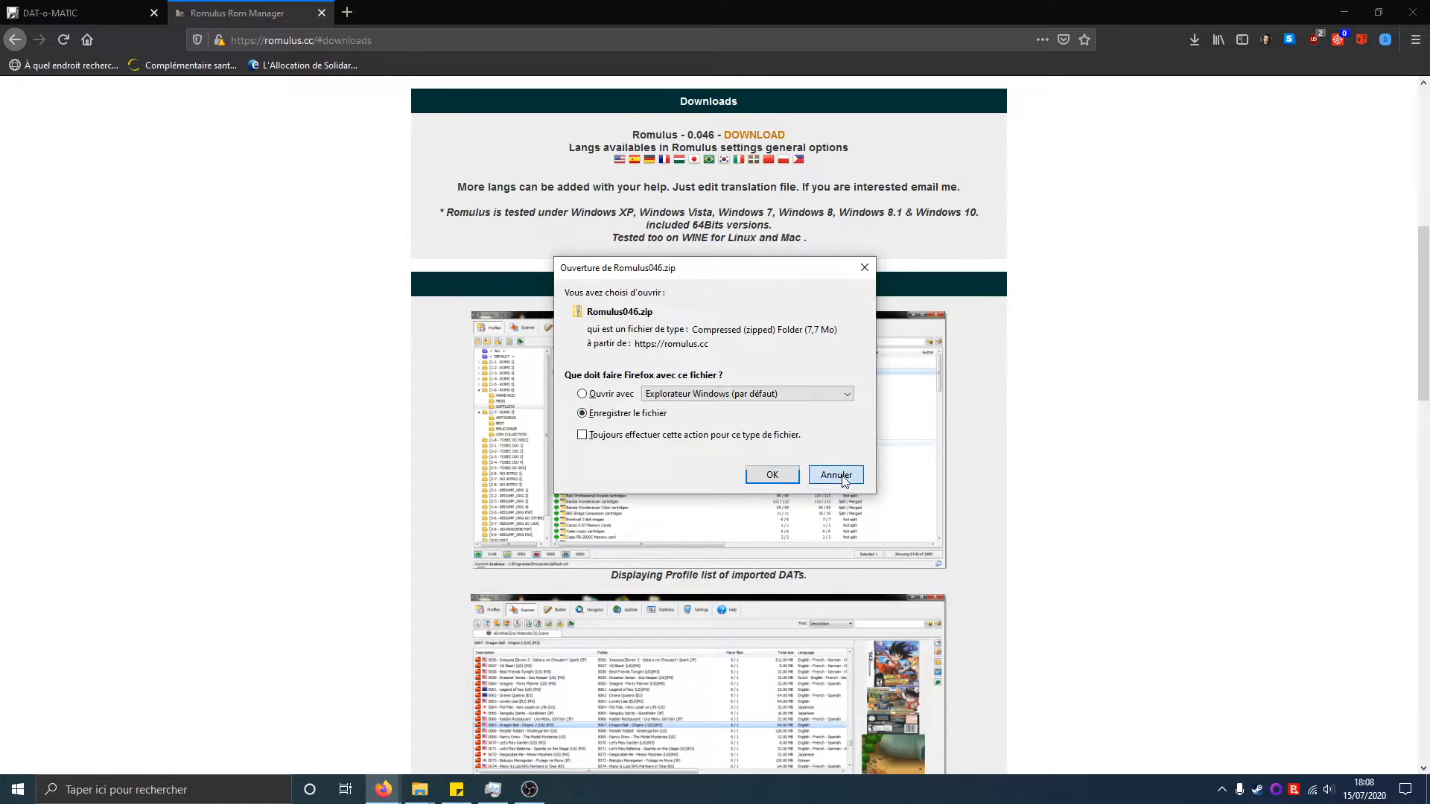
On DAT-o-MATIC, prepare the standard DAT for Nintendo - Game Boy Advance, request its download and cancel saving the zip
click(41, 16)
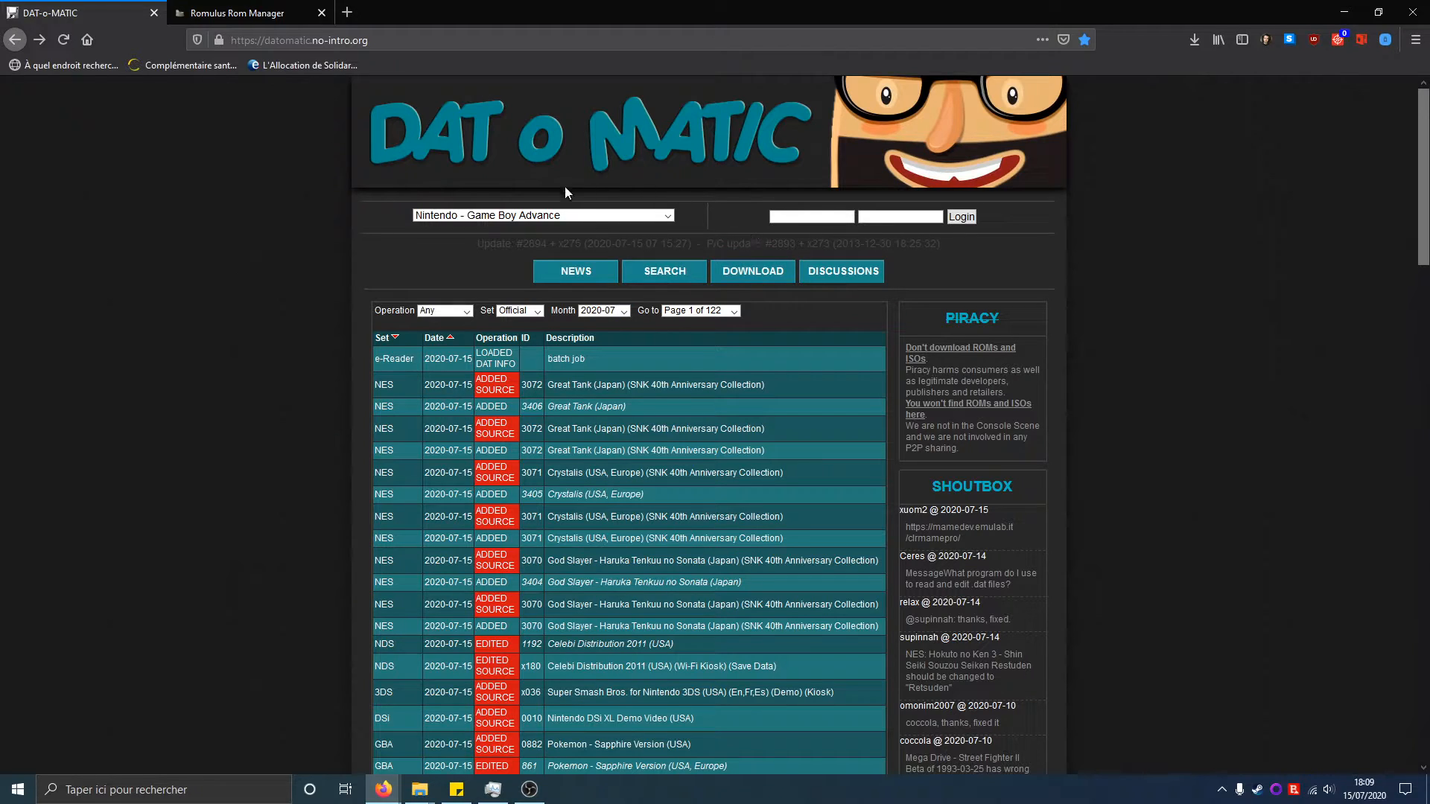
click(749, 280)
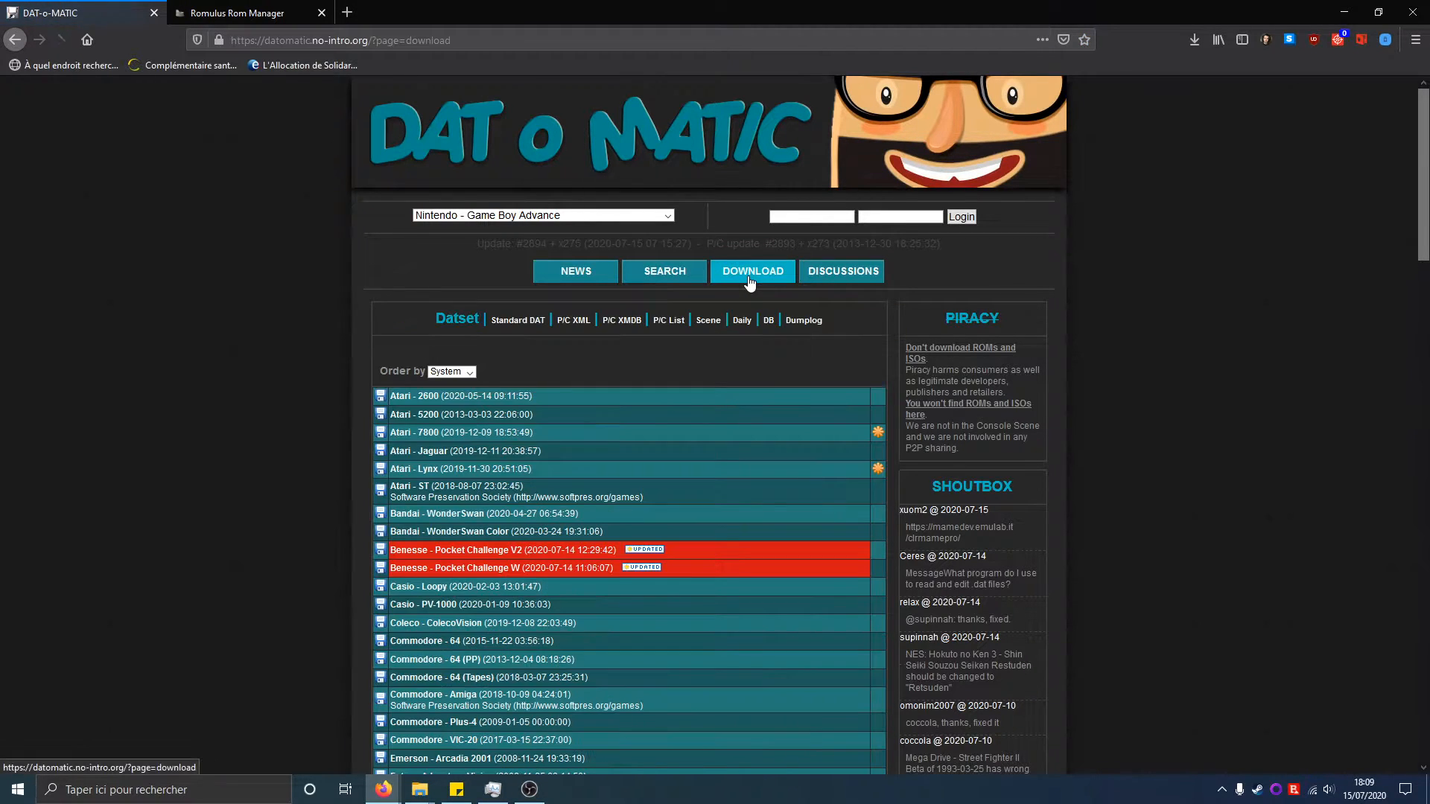
scroll(339, 564, down, 10)
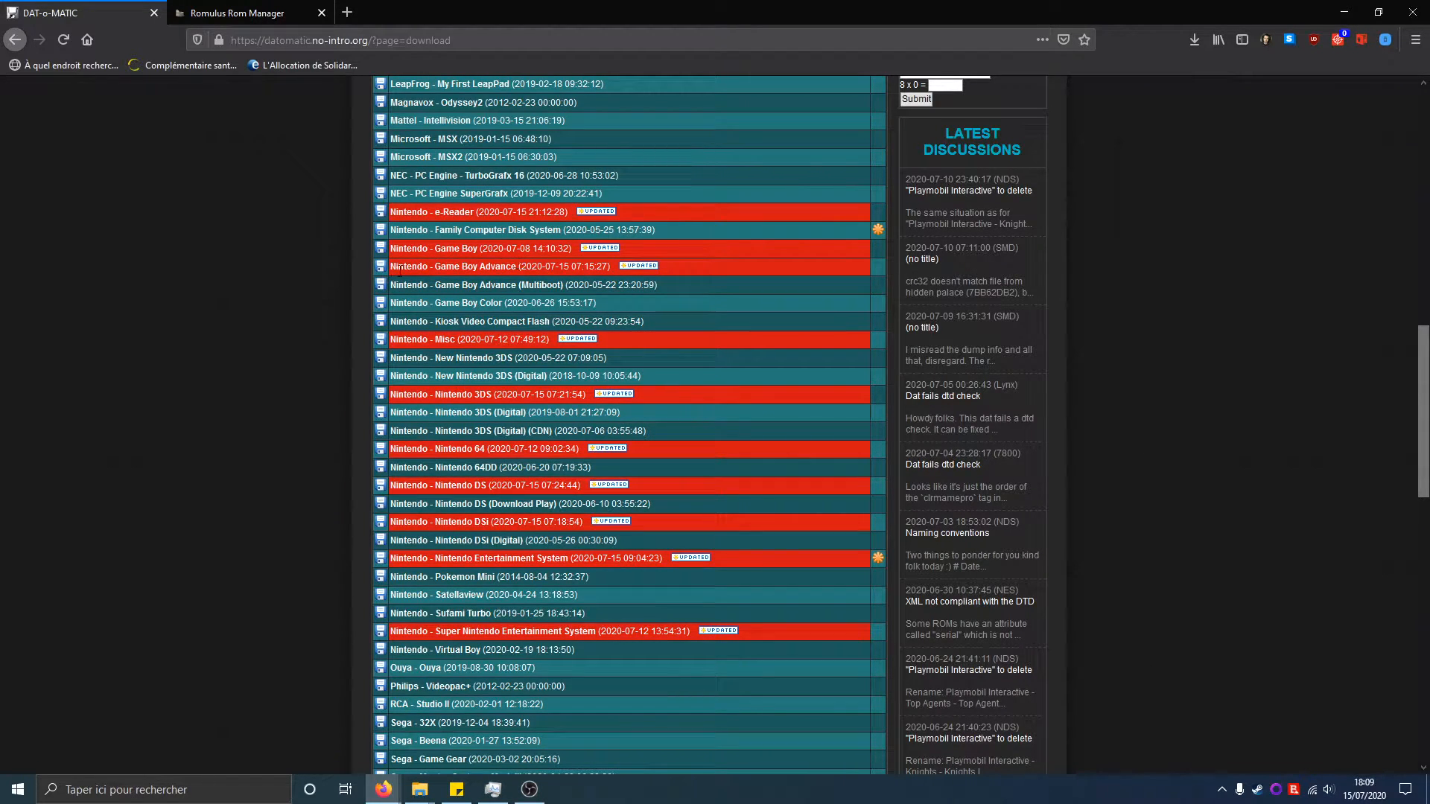
click(381, 268)
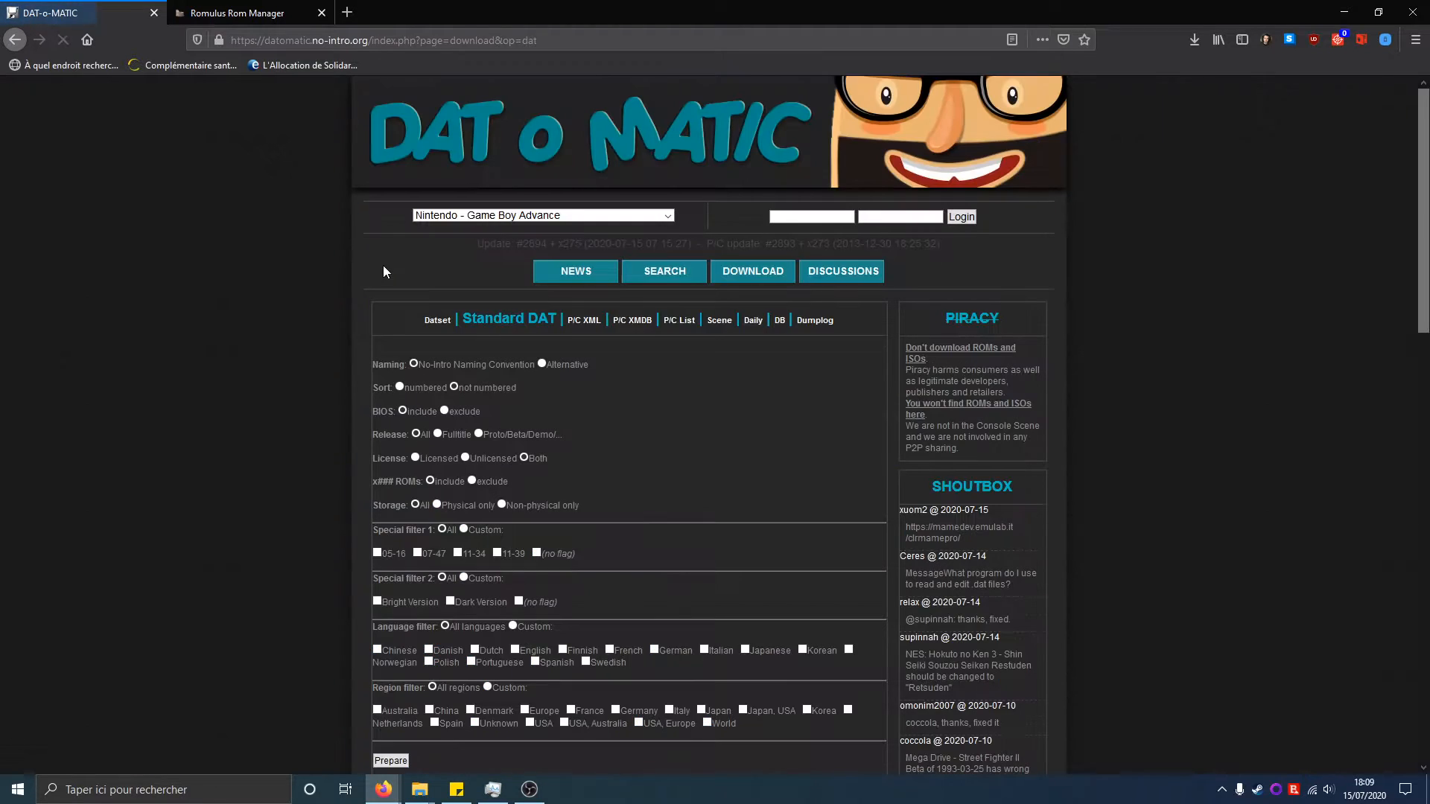
scroll(336, 381, down, 4)
click(382, 460)
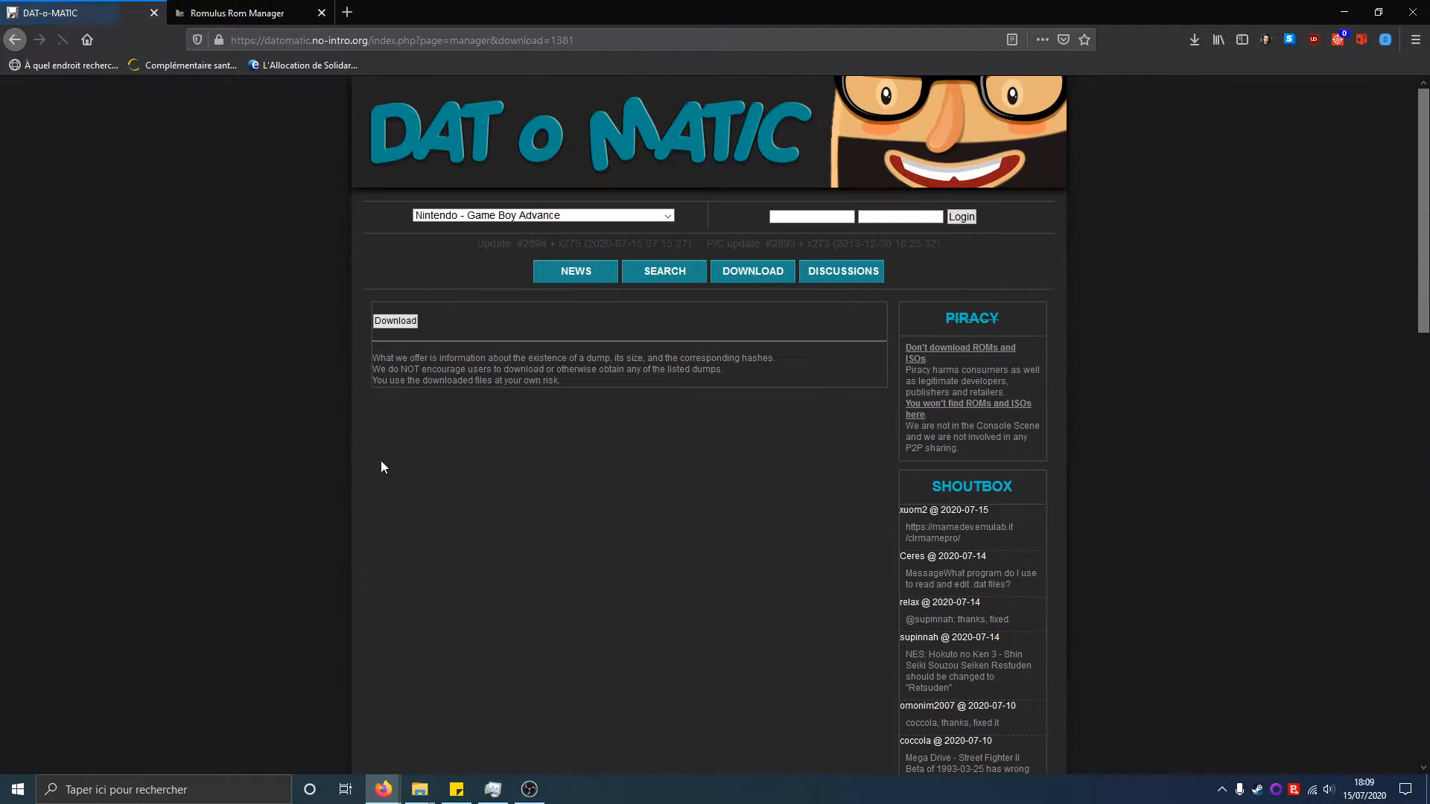
click(412, 329)
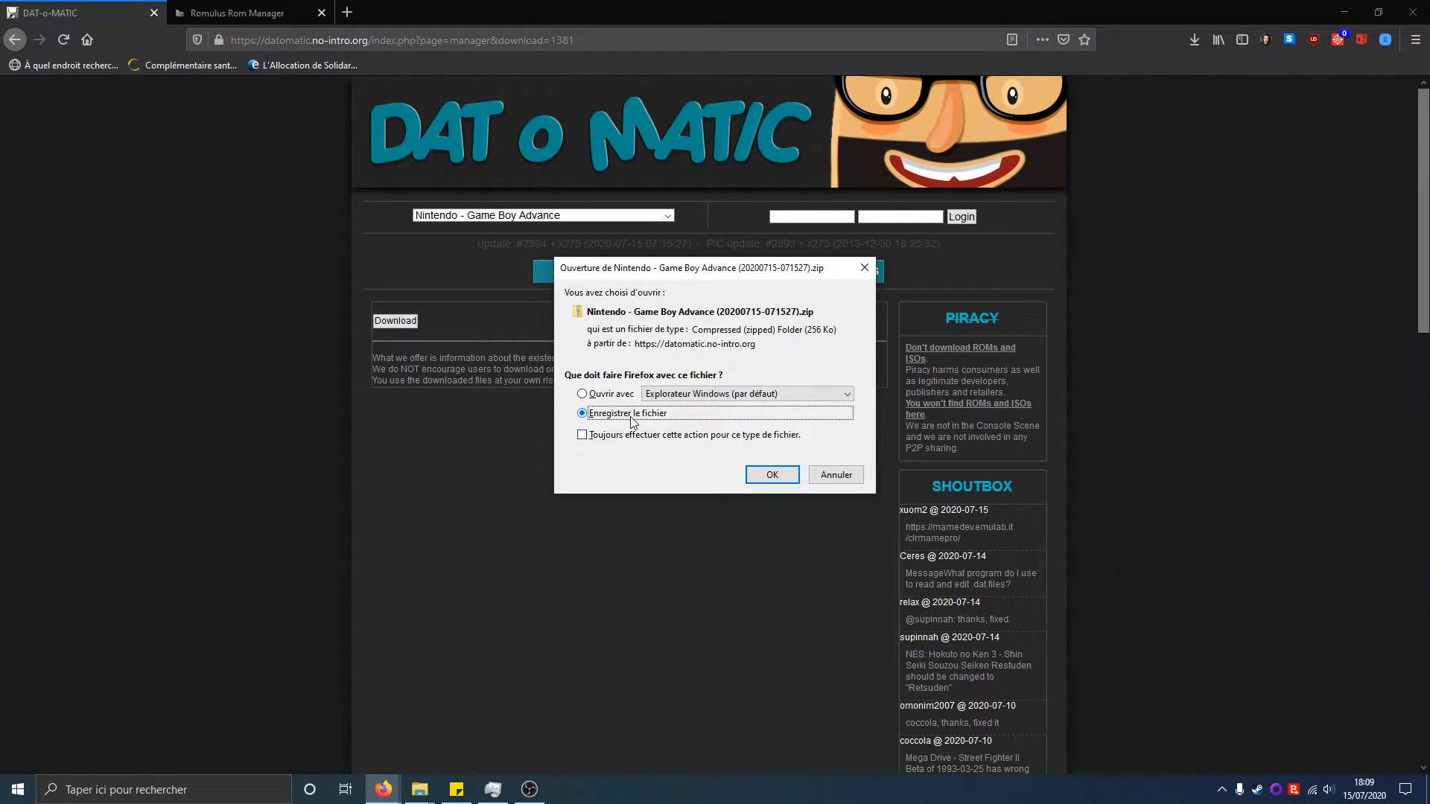
click(826, 480)
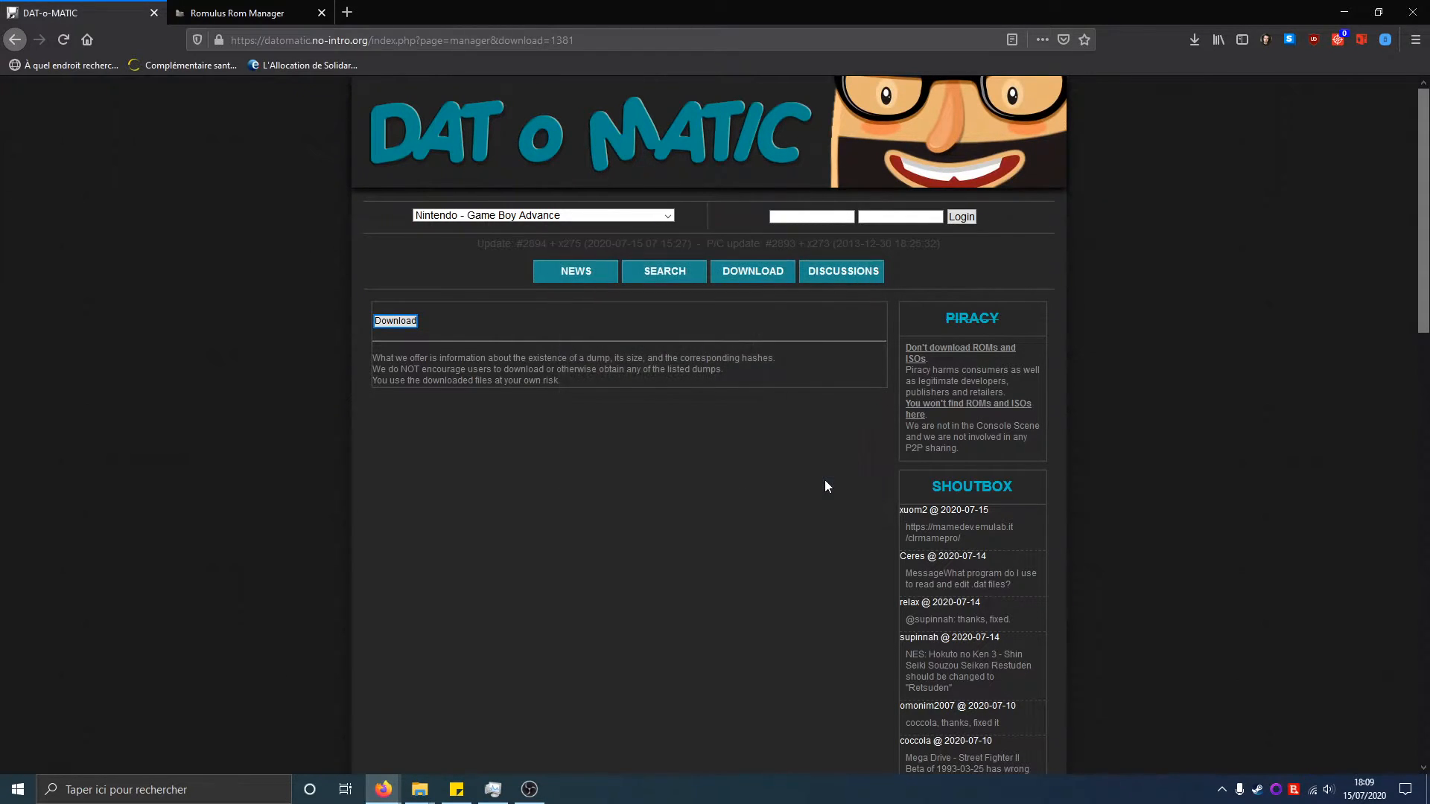
Switch to File Explorer, open the Romulus046 folder in Téléchargements and launch the Romulus application
mouse_move(417, 796)
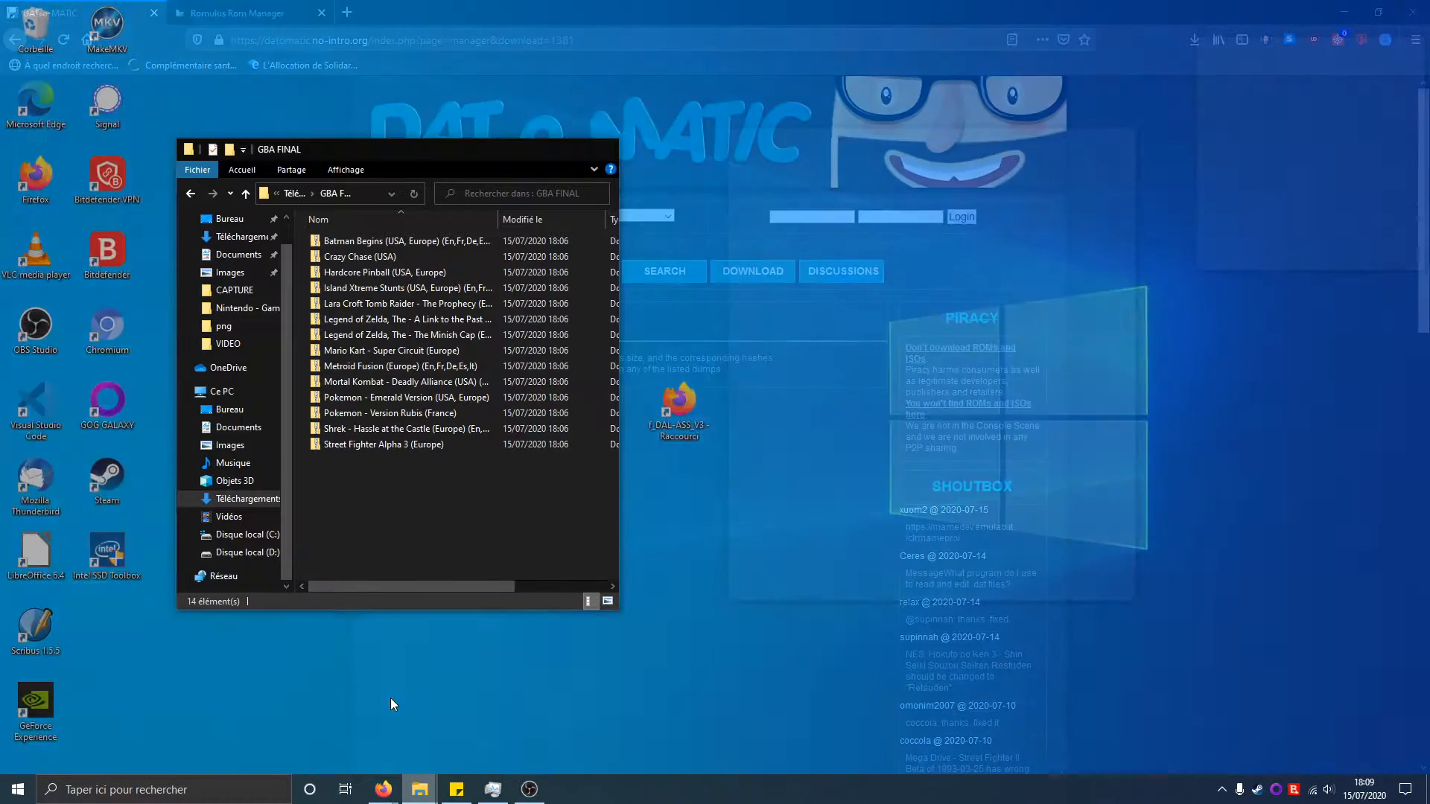
click(391, 698)
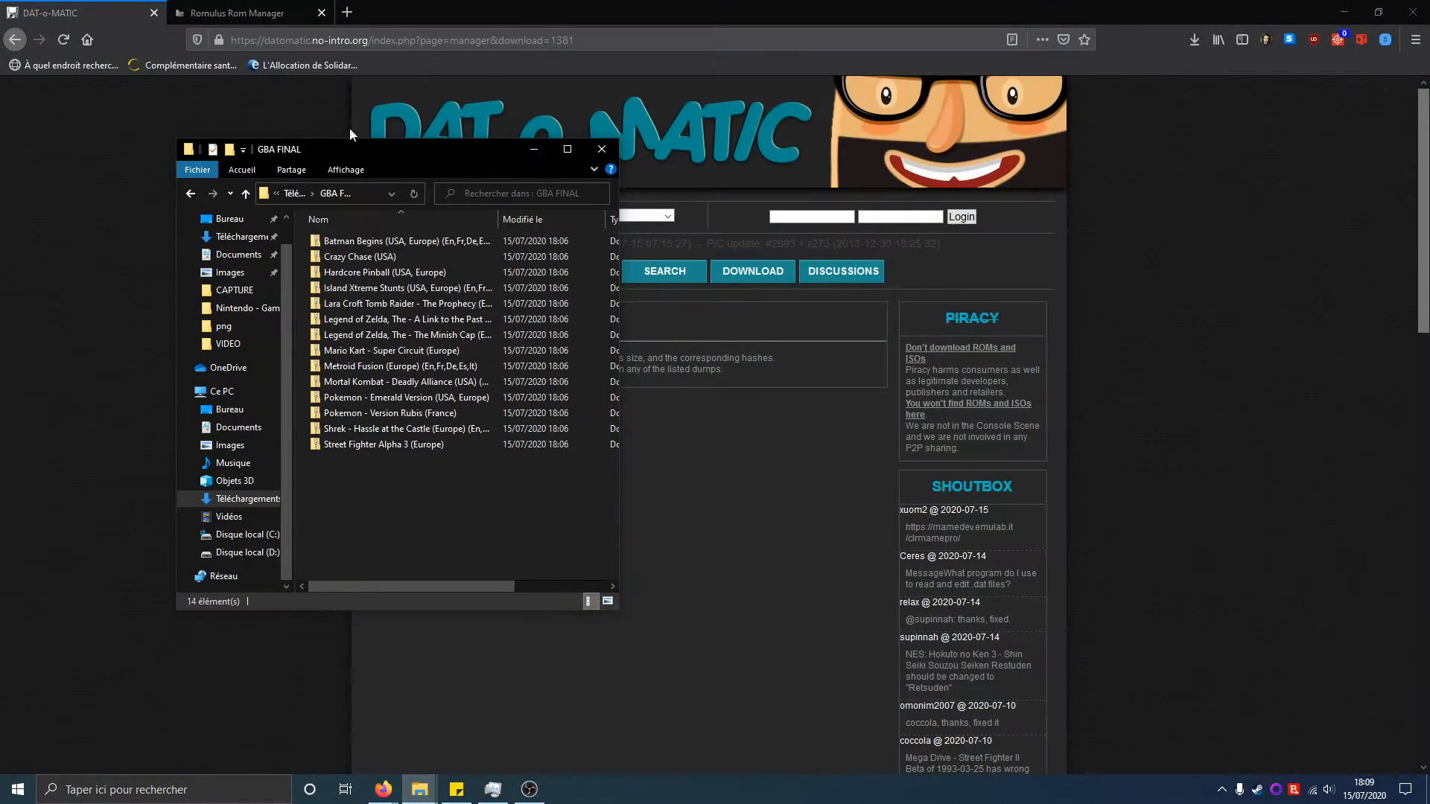
click(245, 194)
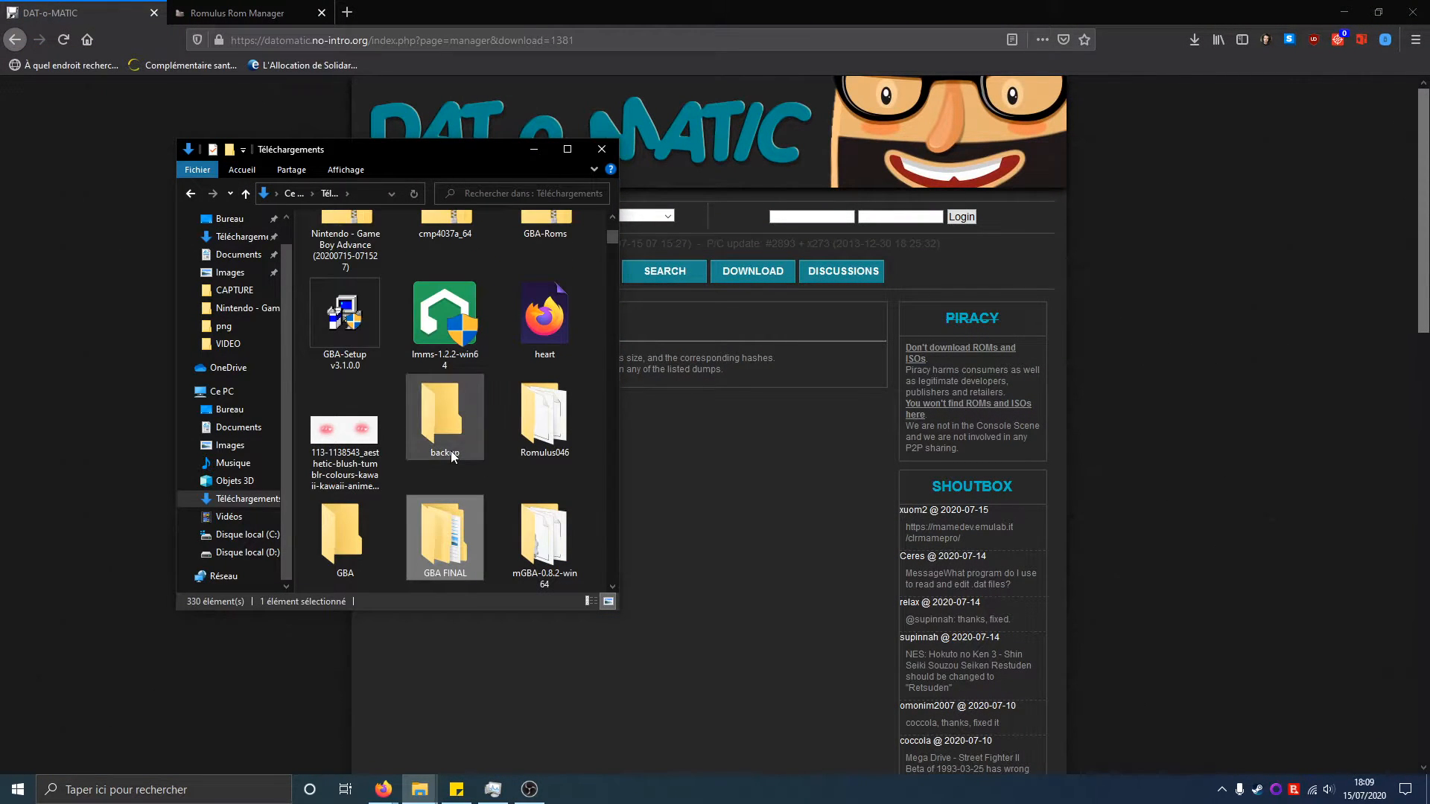
double_click(544, 417)
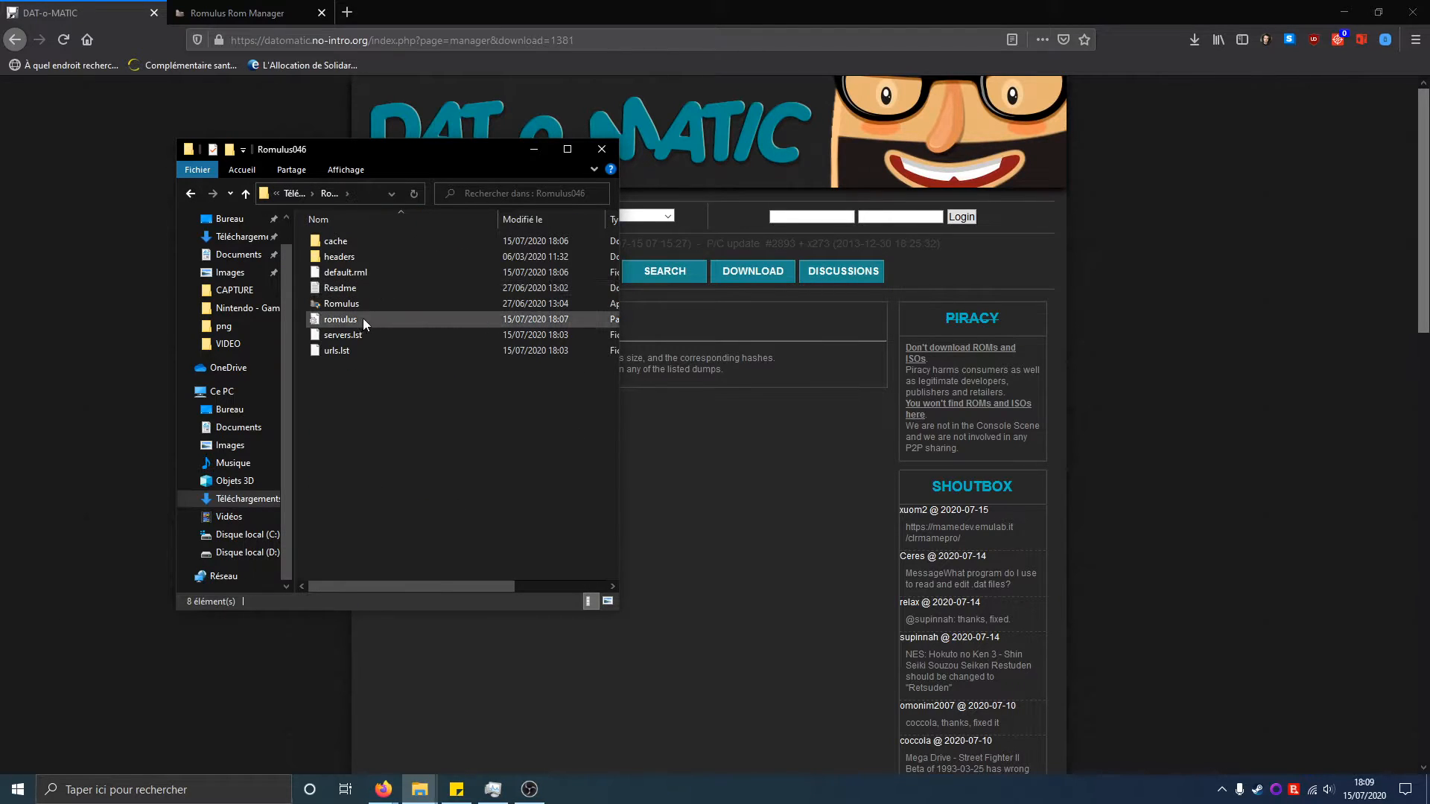
click(351, 305)
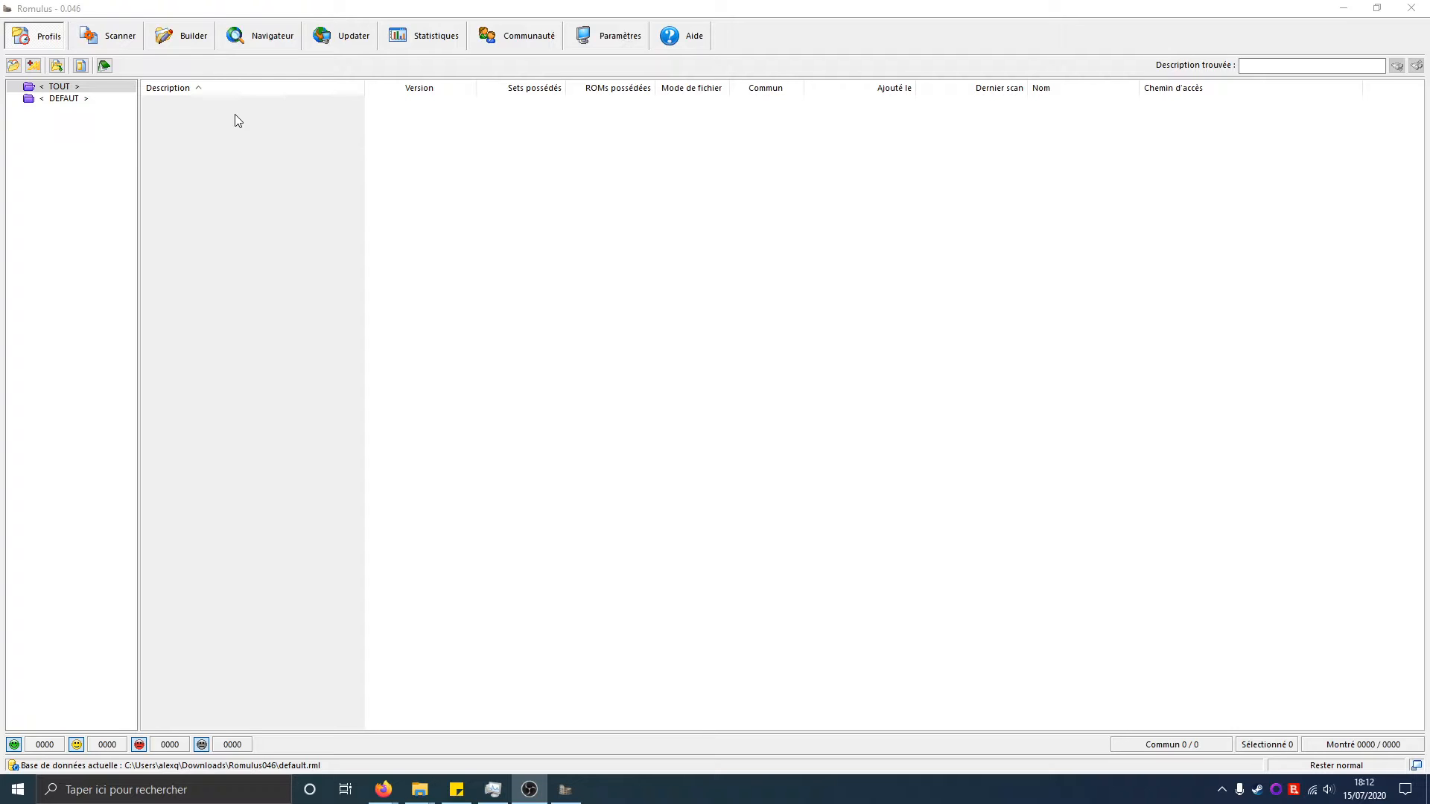
right_click(227, 159)
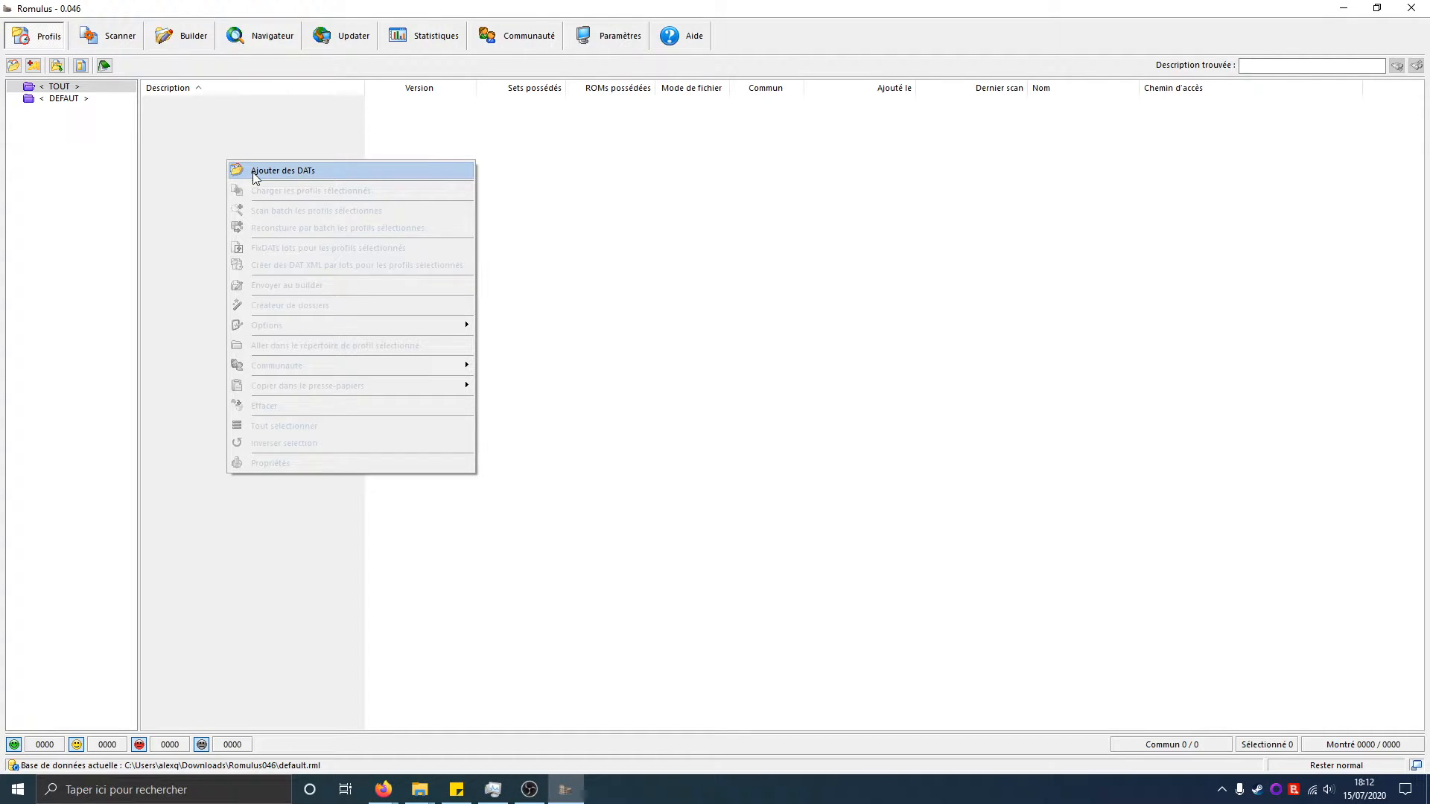
click(252, 172)
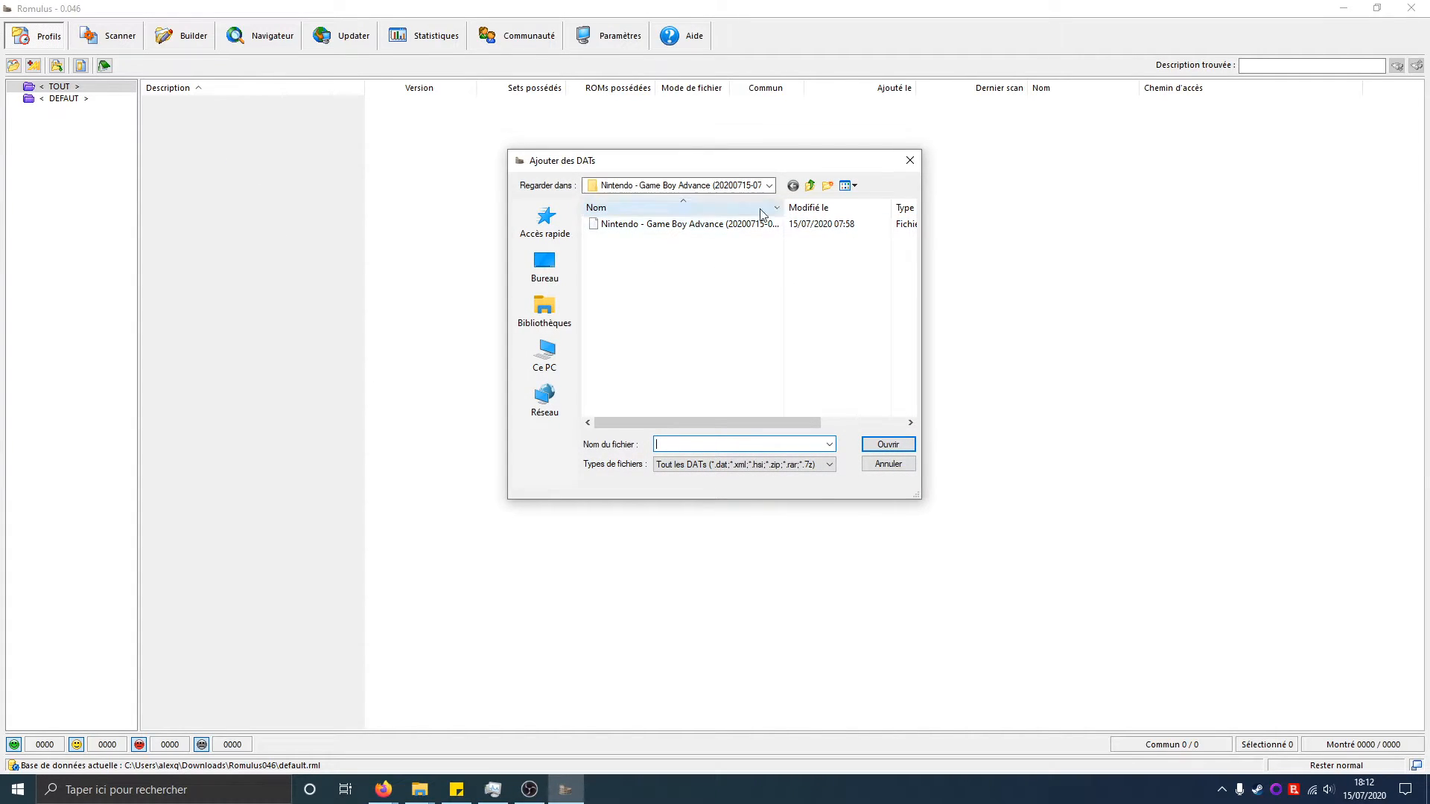
click(636, 224)
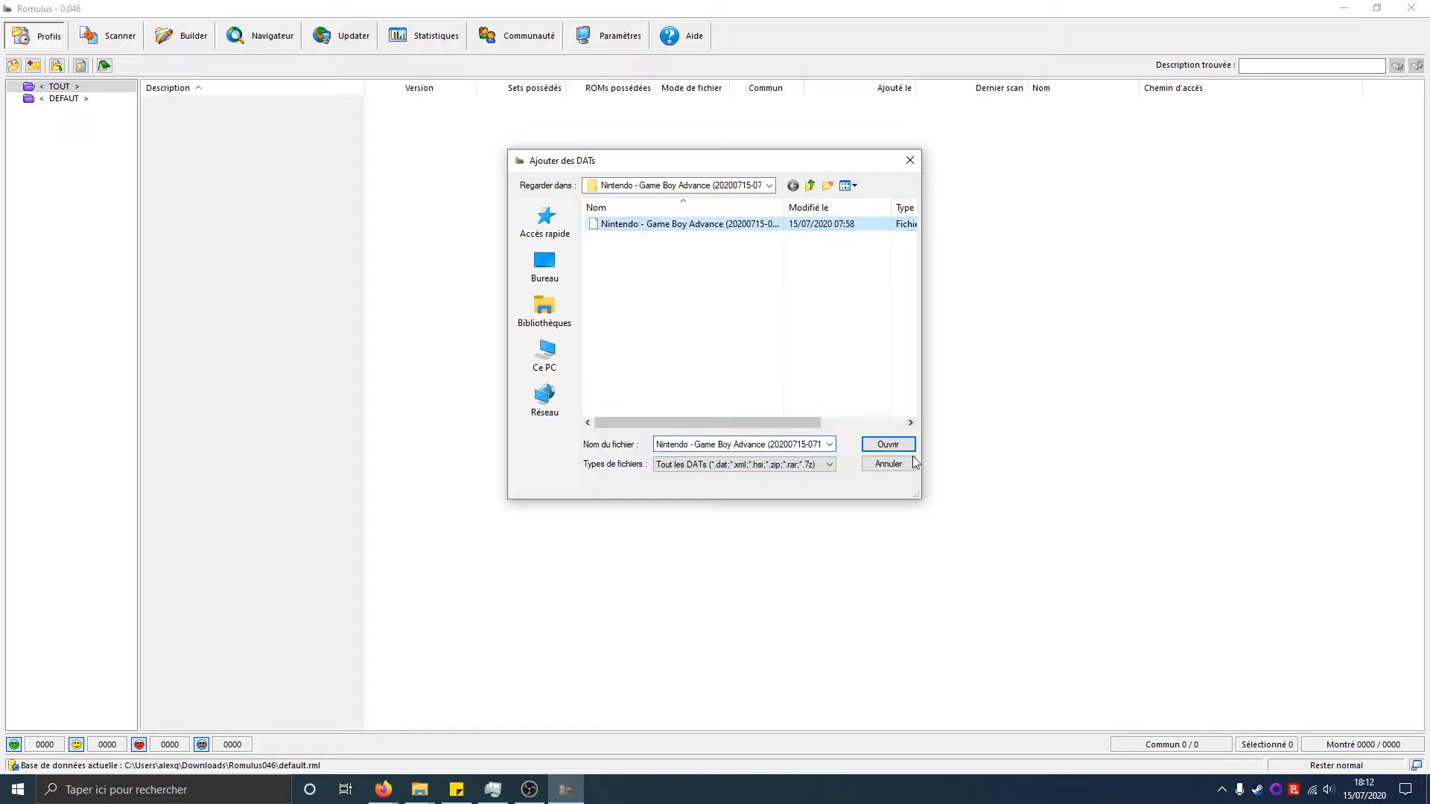
click(888, 444)
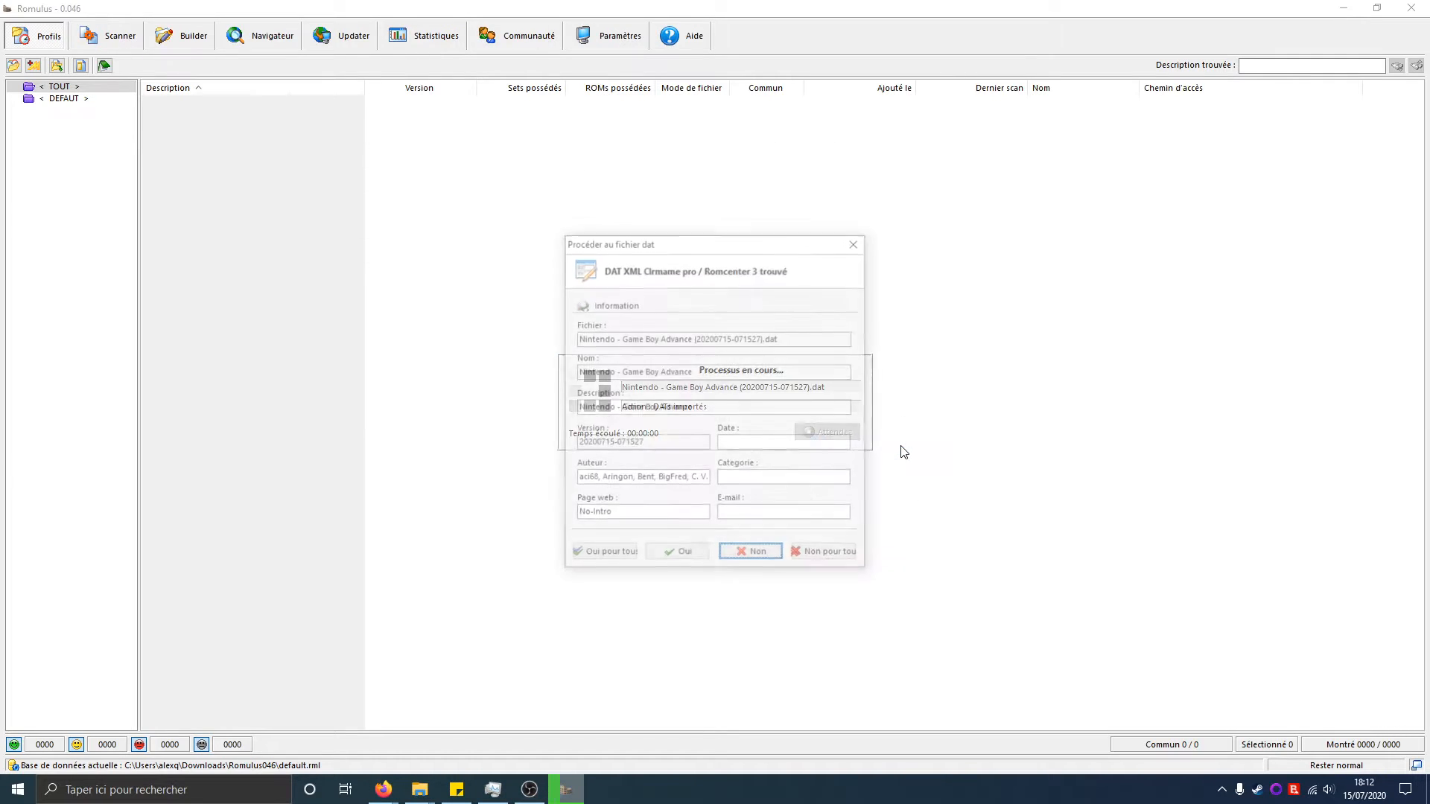
click(591, 557)
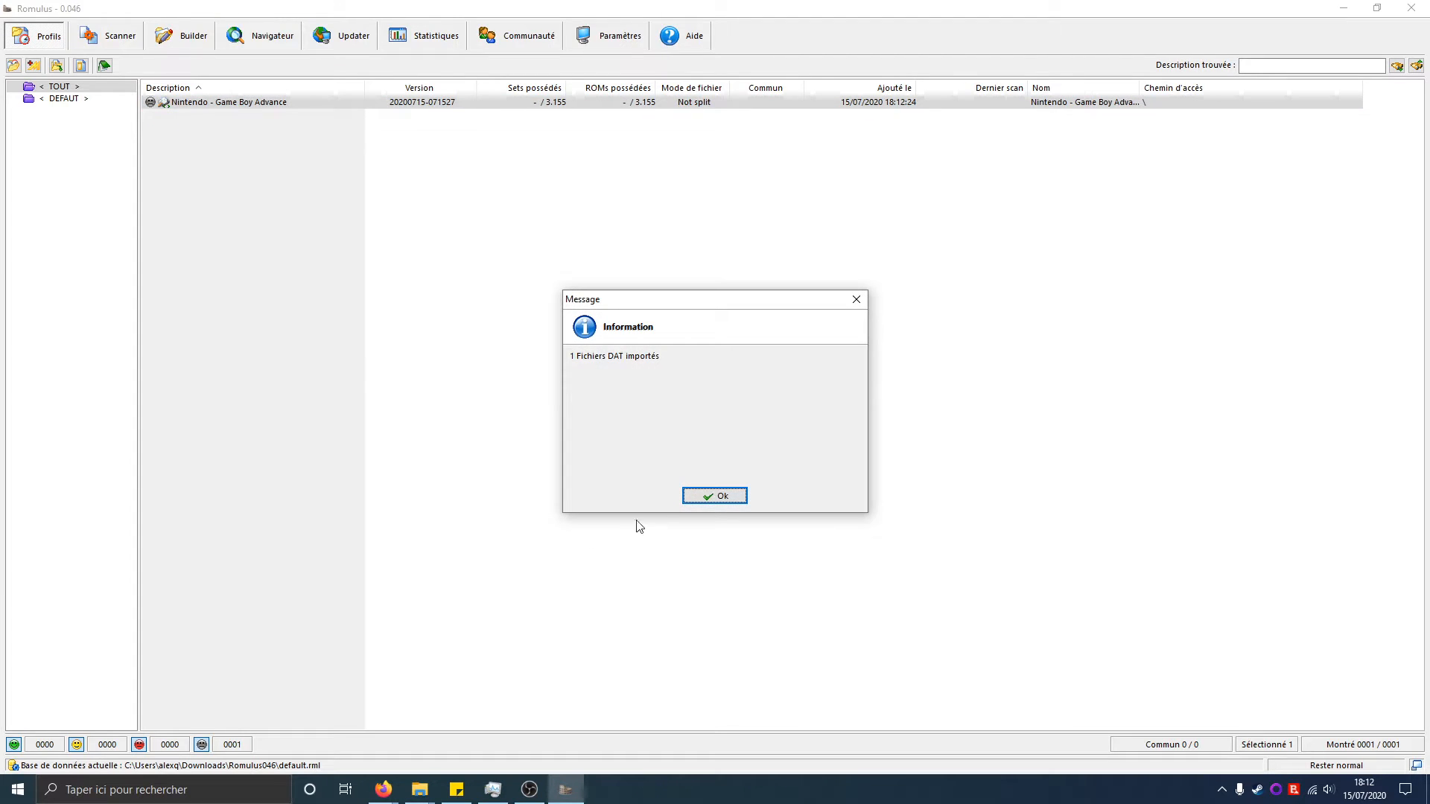
click(691, 497)
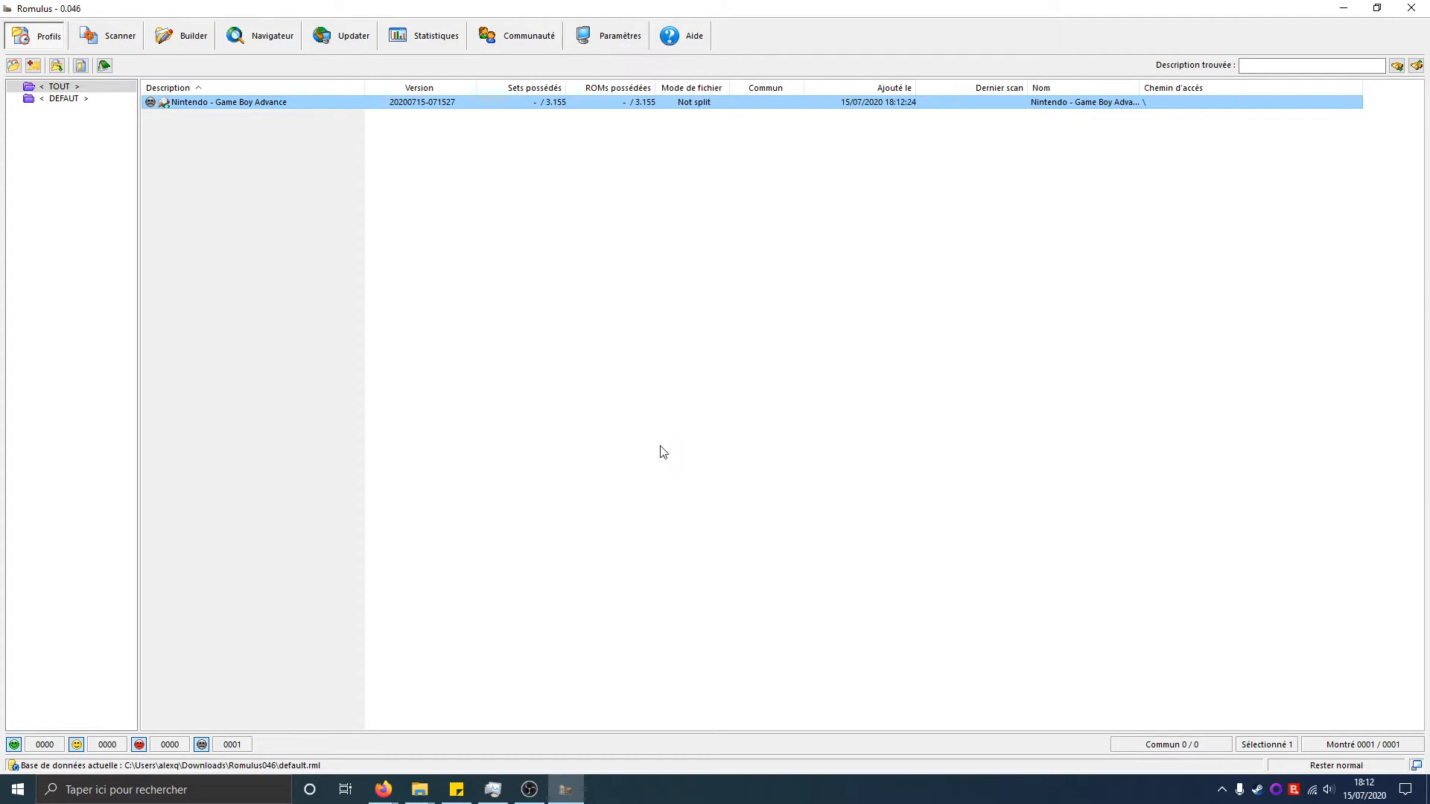
Load the Nintendo - Game Boy Advance profile in the scanner and open its scan settings
double_click(210, 103)
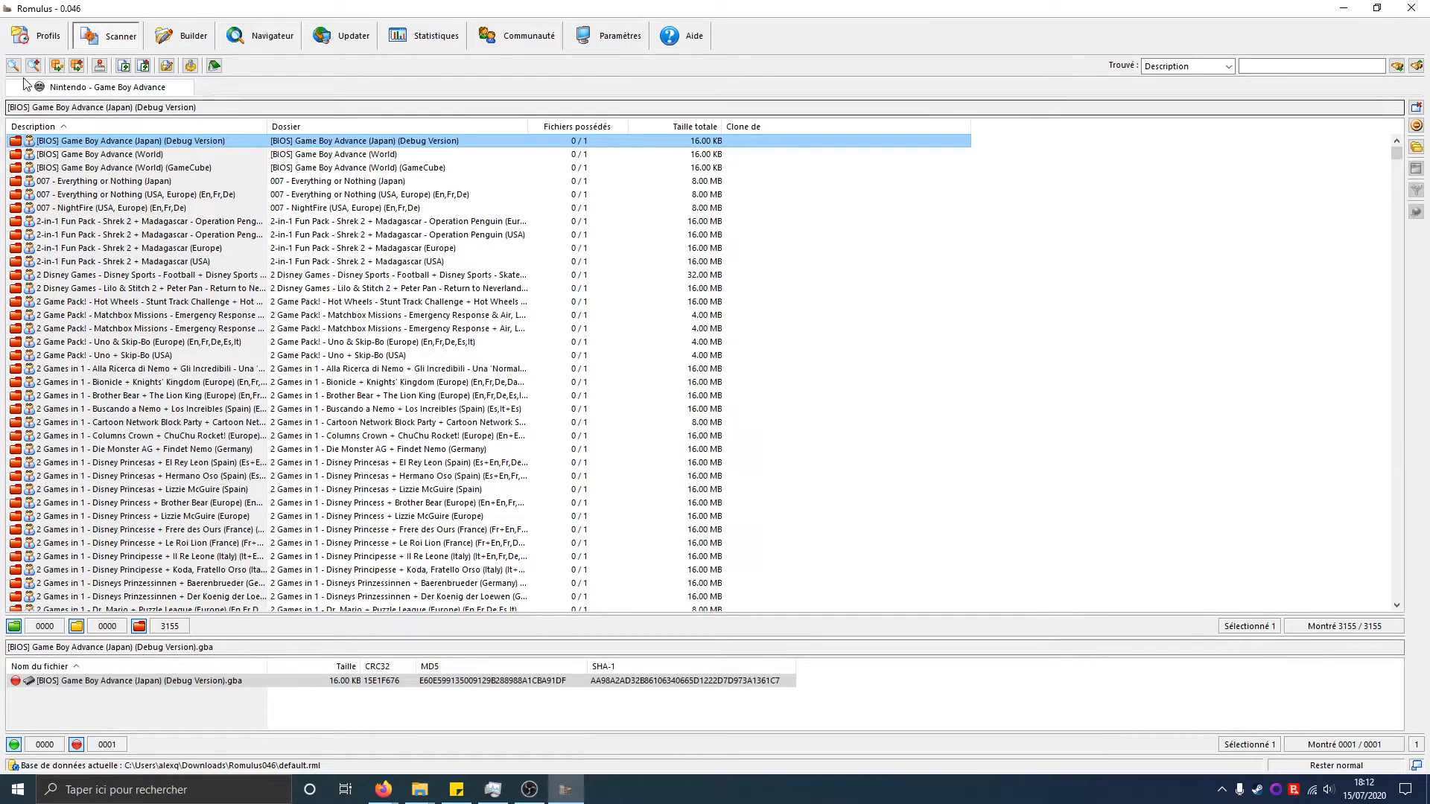
click(13, 66)
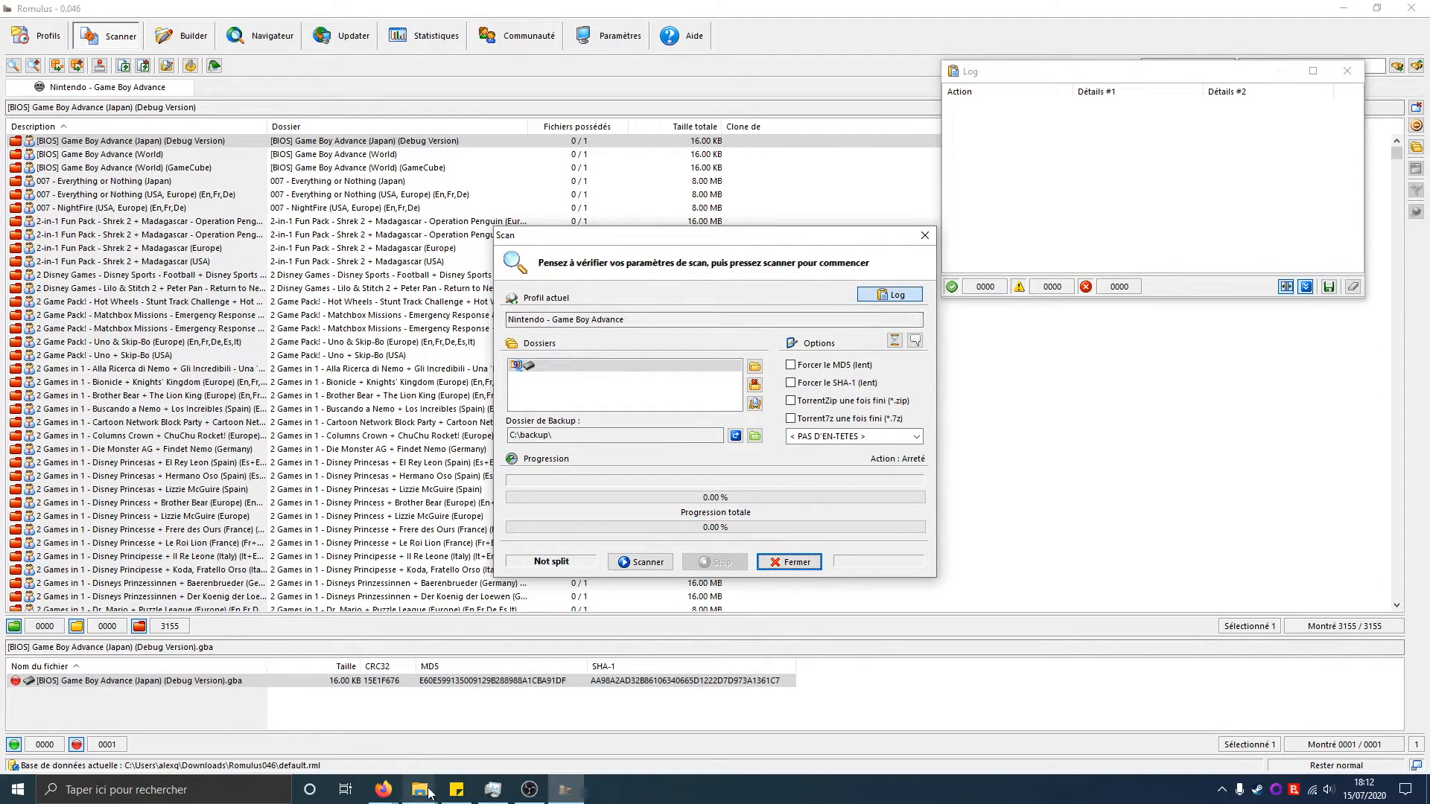
In File Explorer, copy all the files from the JEUX\GBA folder into the GBA folder in Téléchargements
mouse_move(419, 787)
click(480, 742)
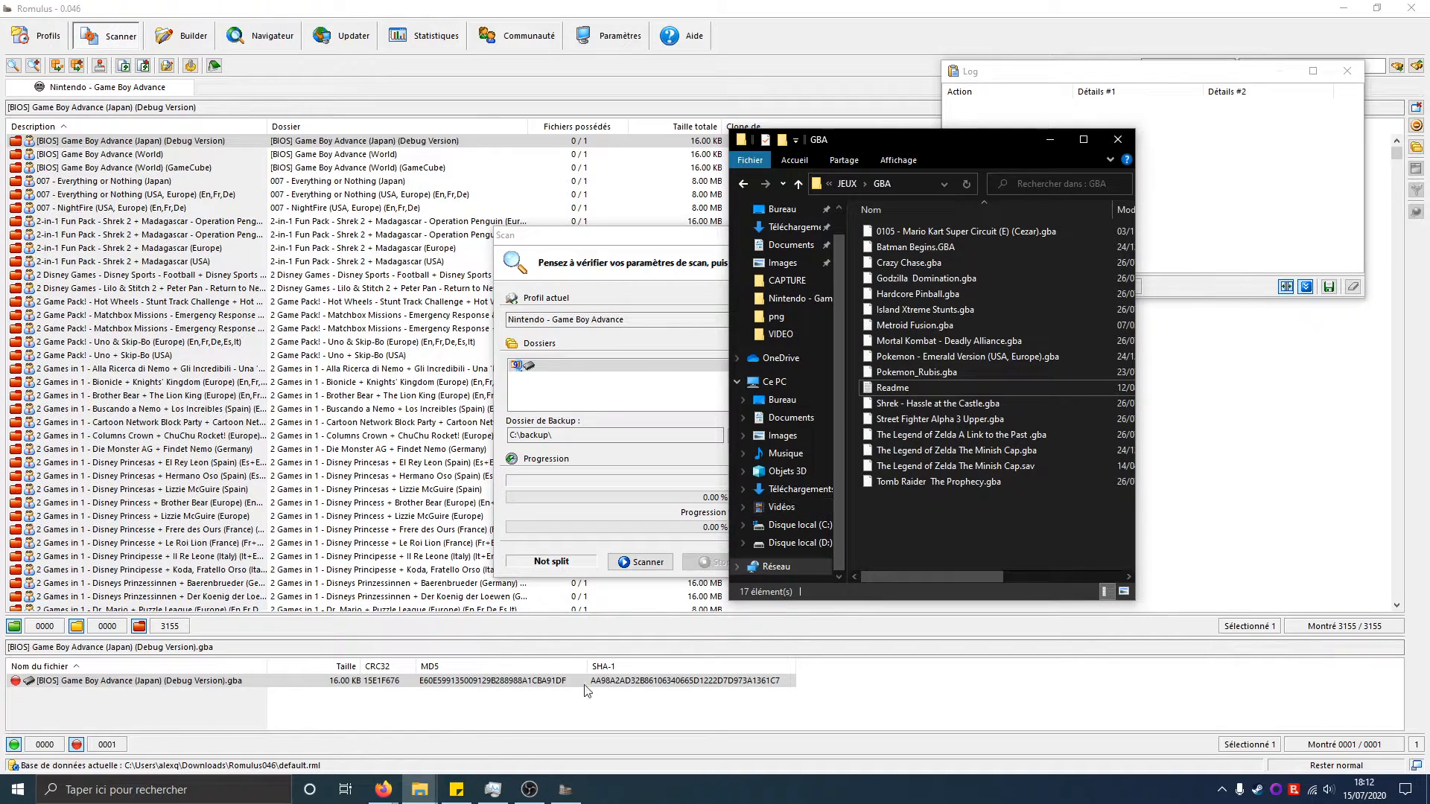
click(357, 724)
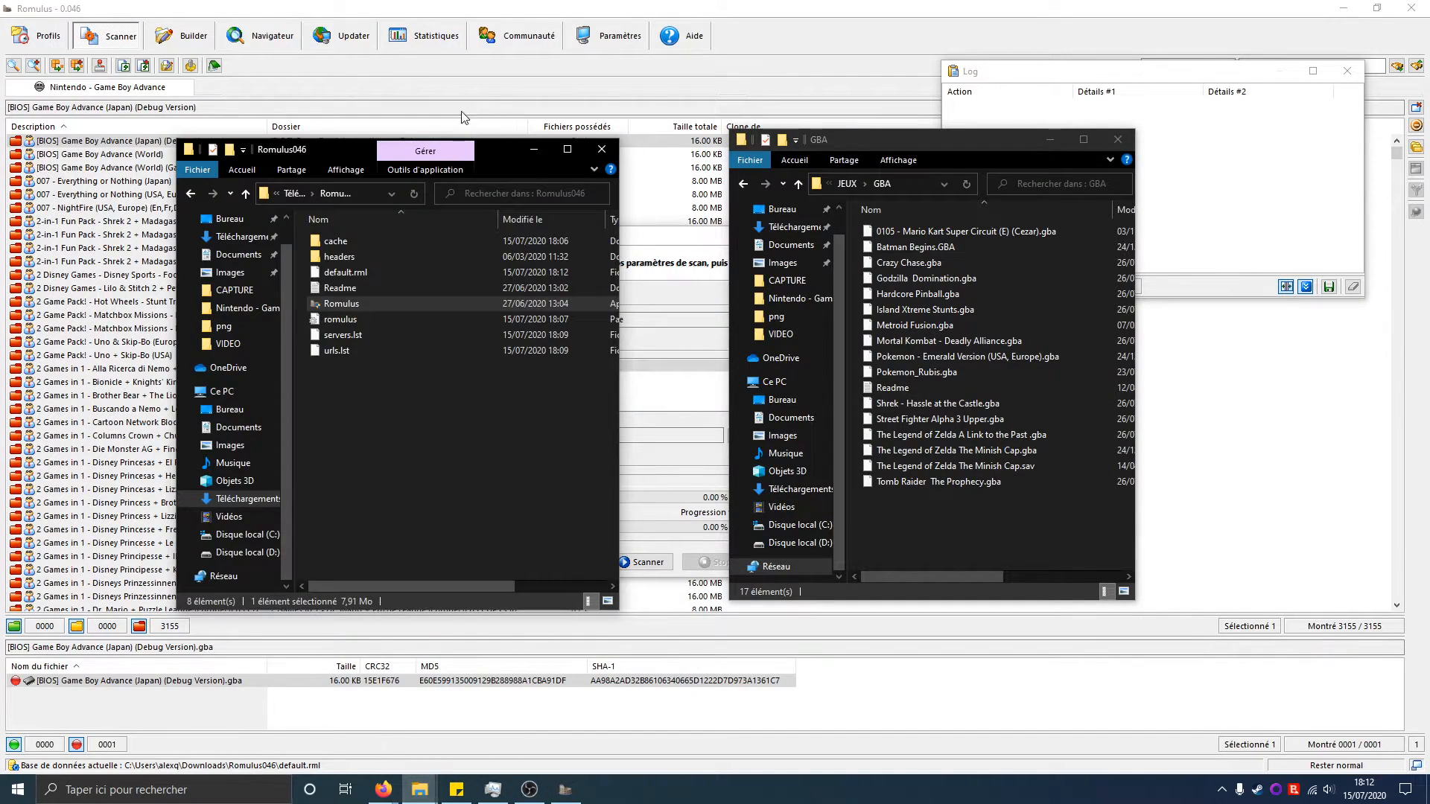
click(246, 193)
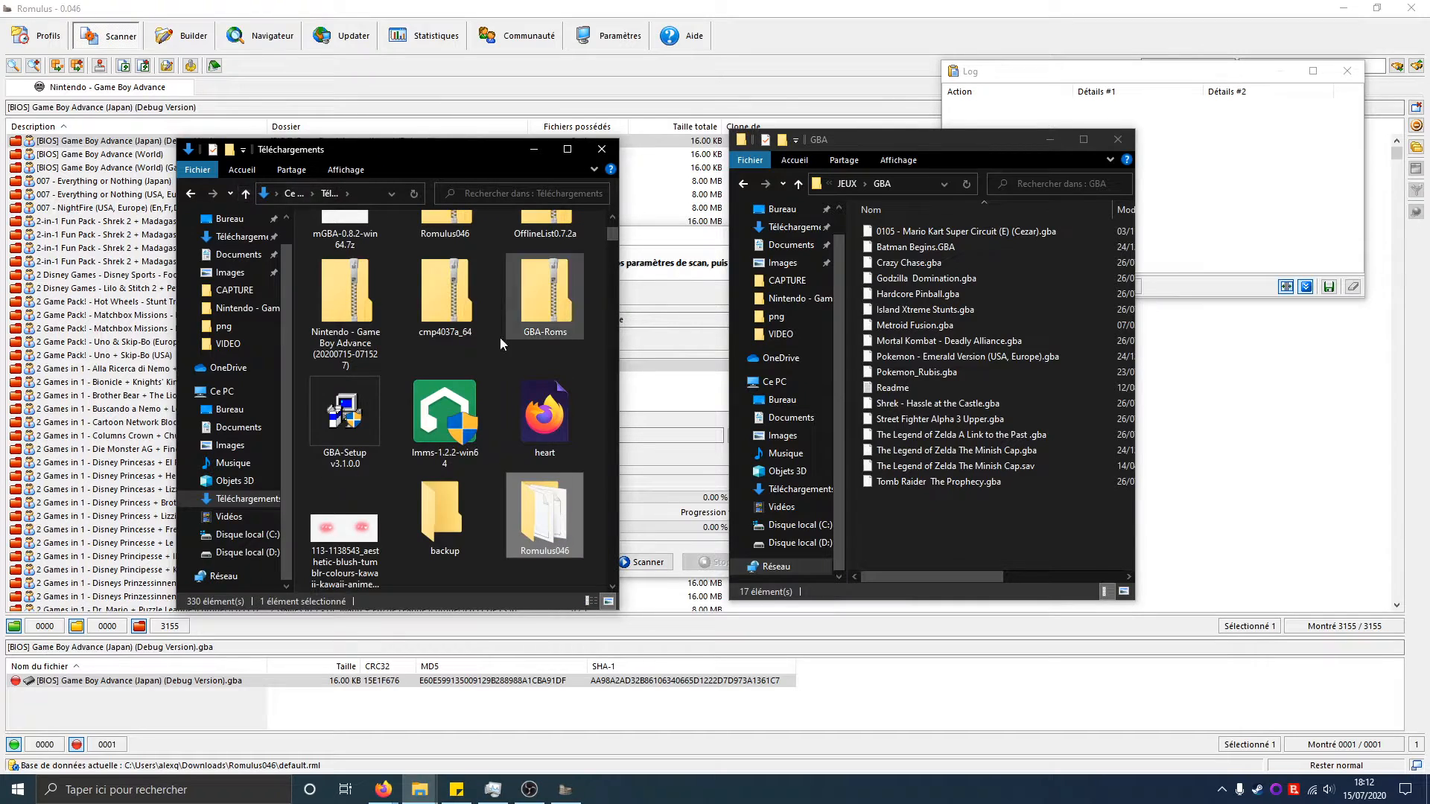
scroll(457, 423, up, 1)
scroll(457, 424, down, 5)
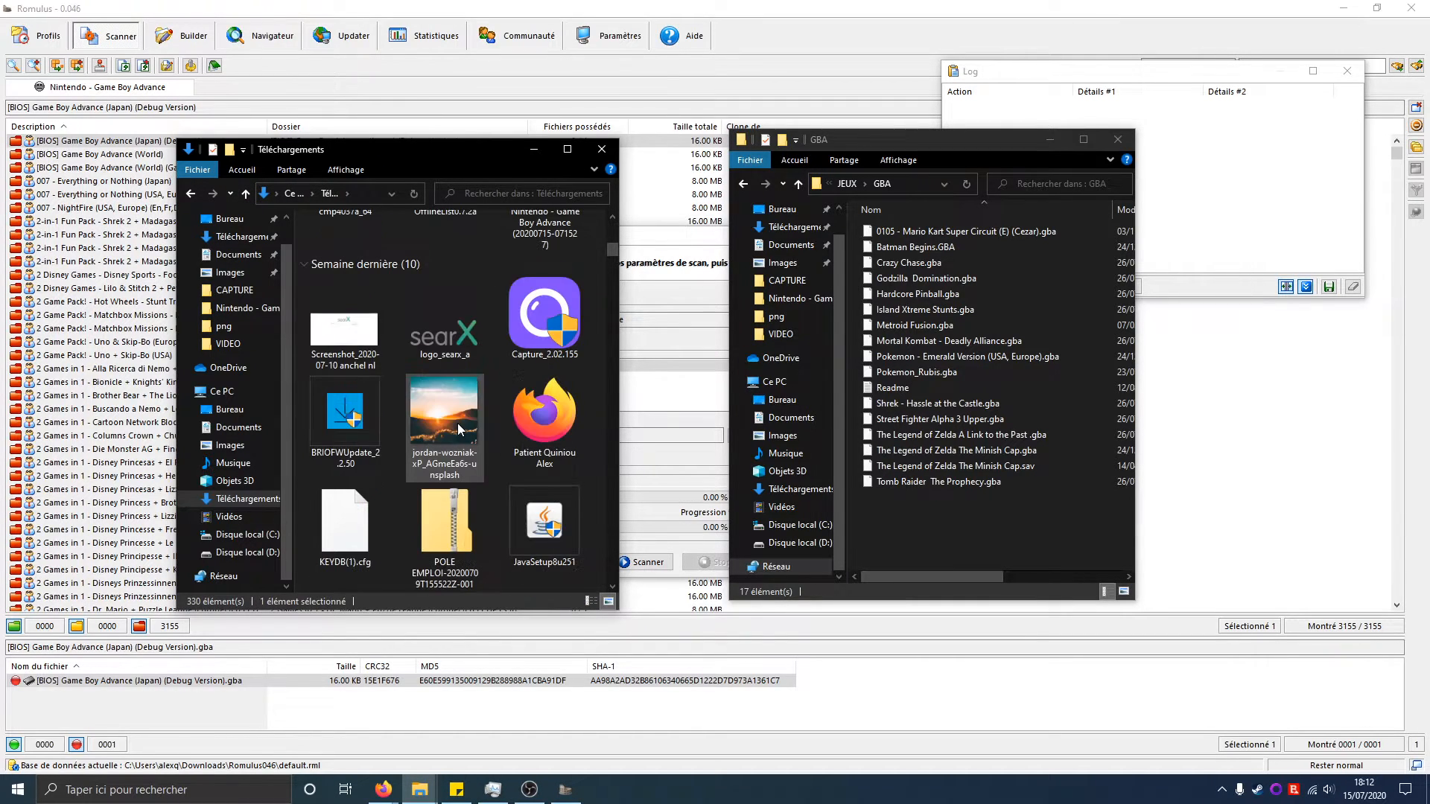
scroll(458, 423, up, 3)
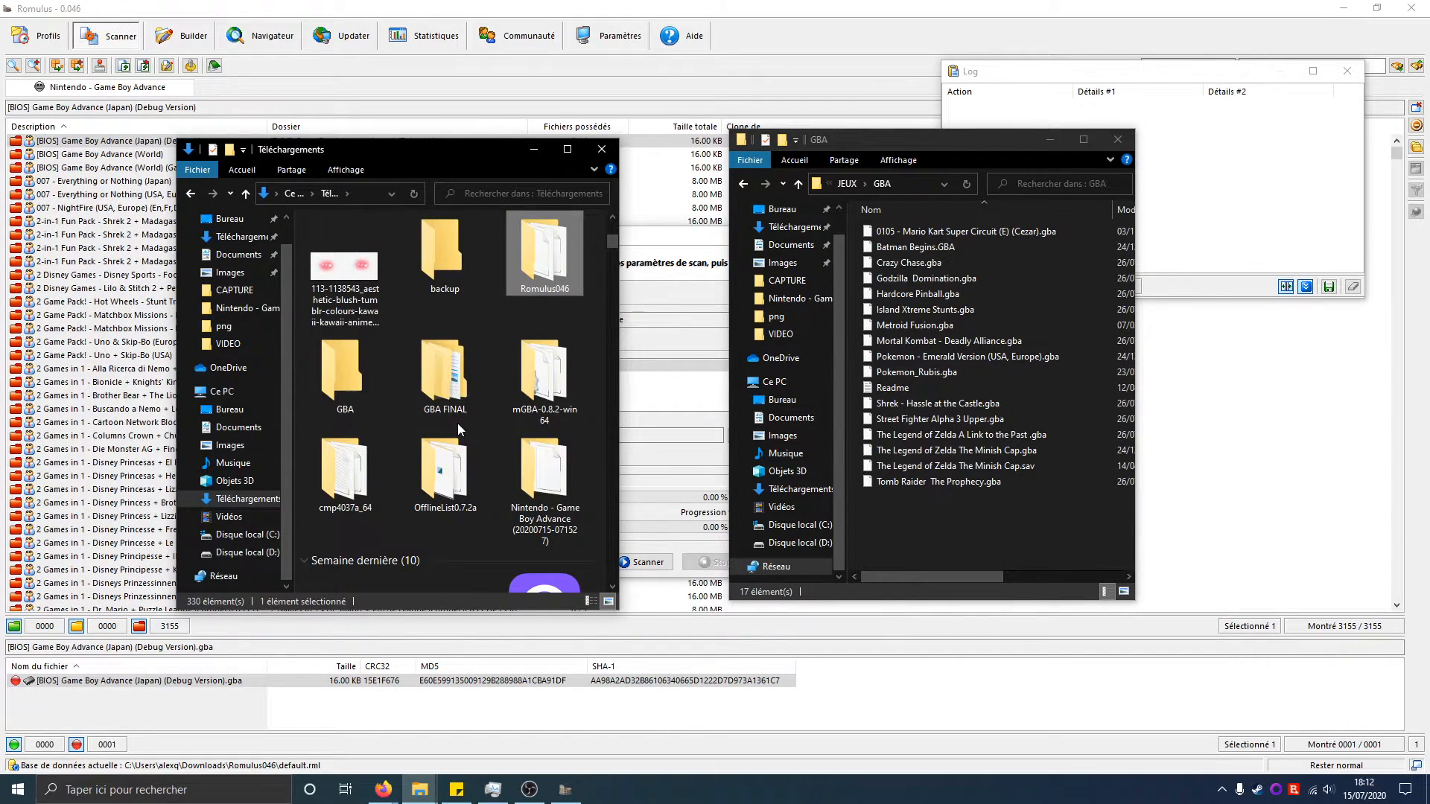
double_click(352, 356)
drag(934, 534, 910, 231)
drag(921, 292, 456, 426)
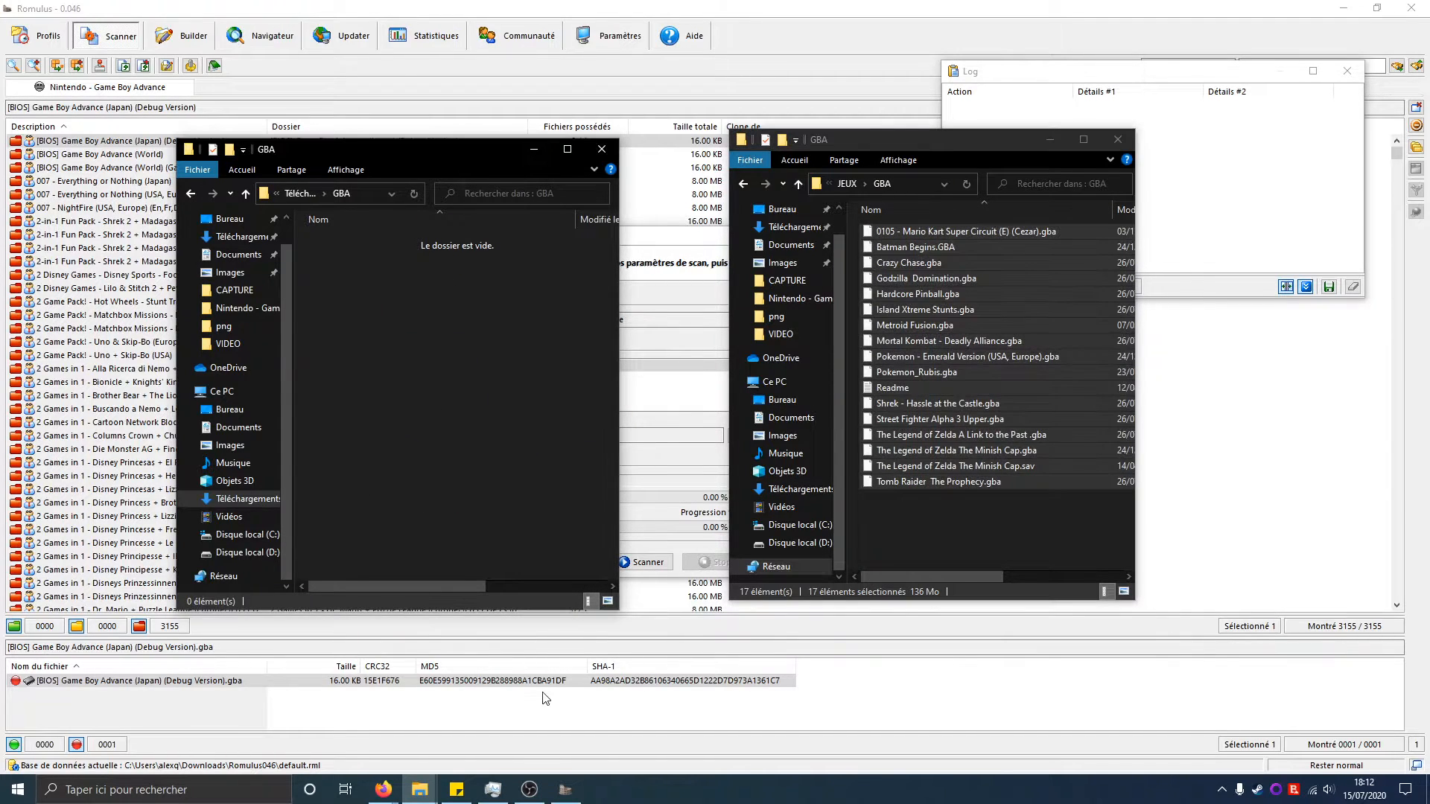
Switch back to Romulus and set the GBA folder in Téléchargements as the ROM folder for the scan
click(742, 18)
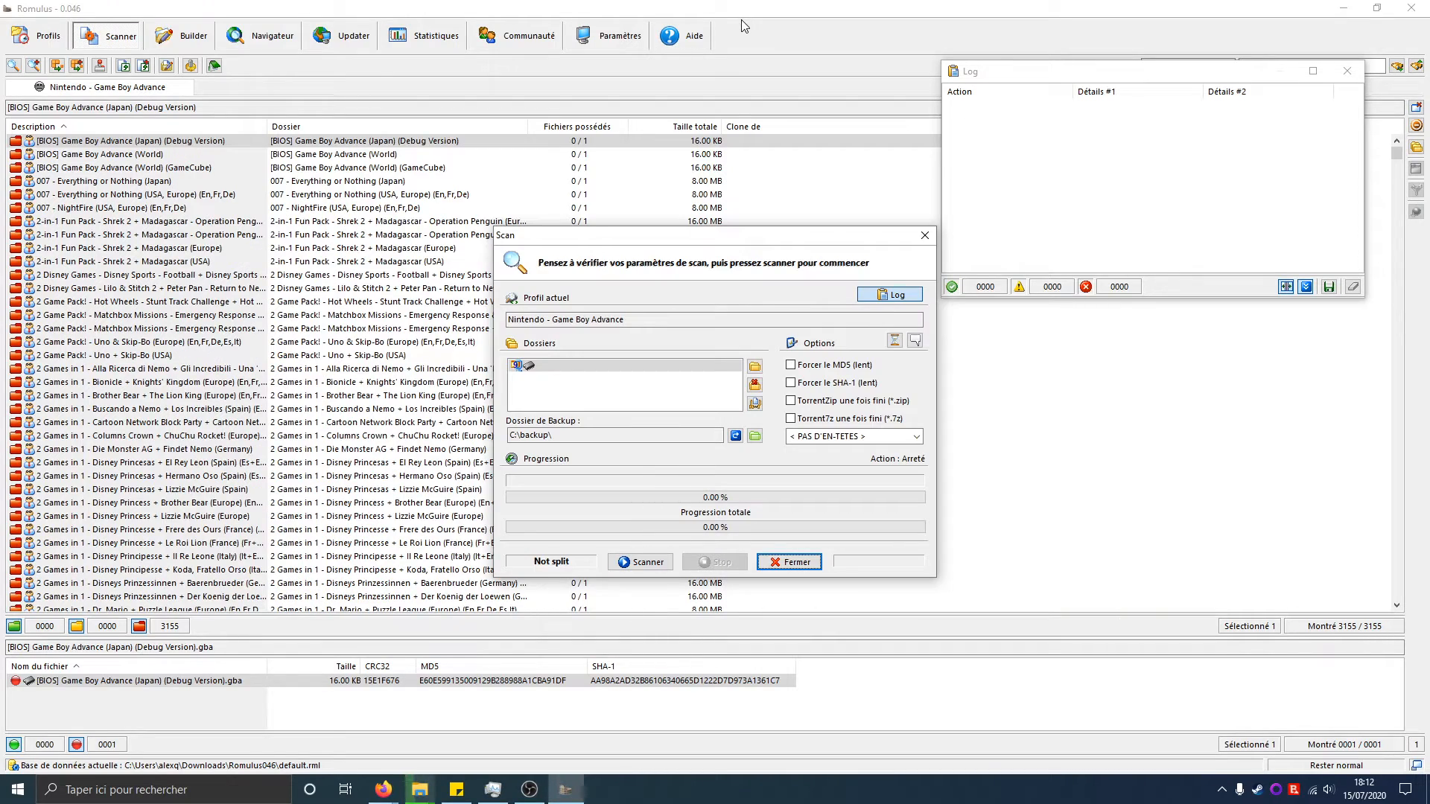
click(755, 366)
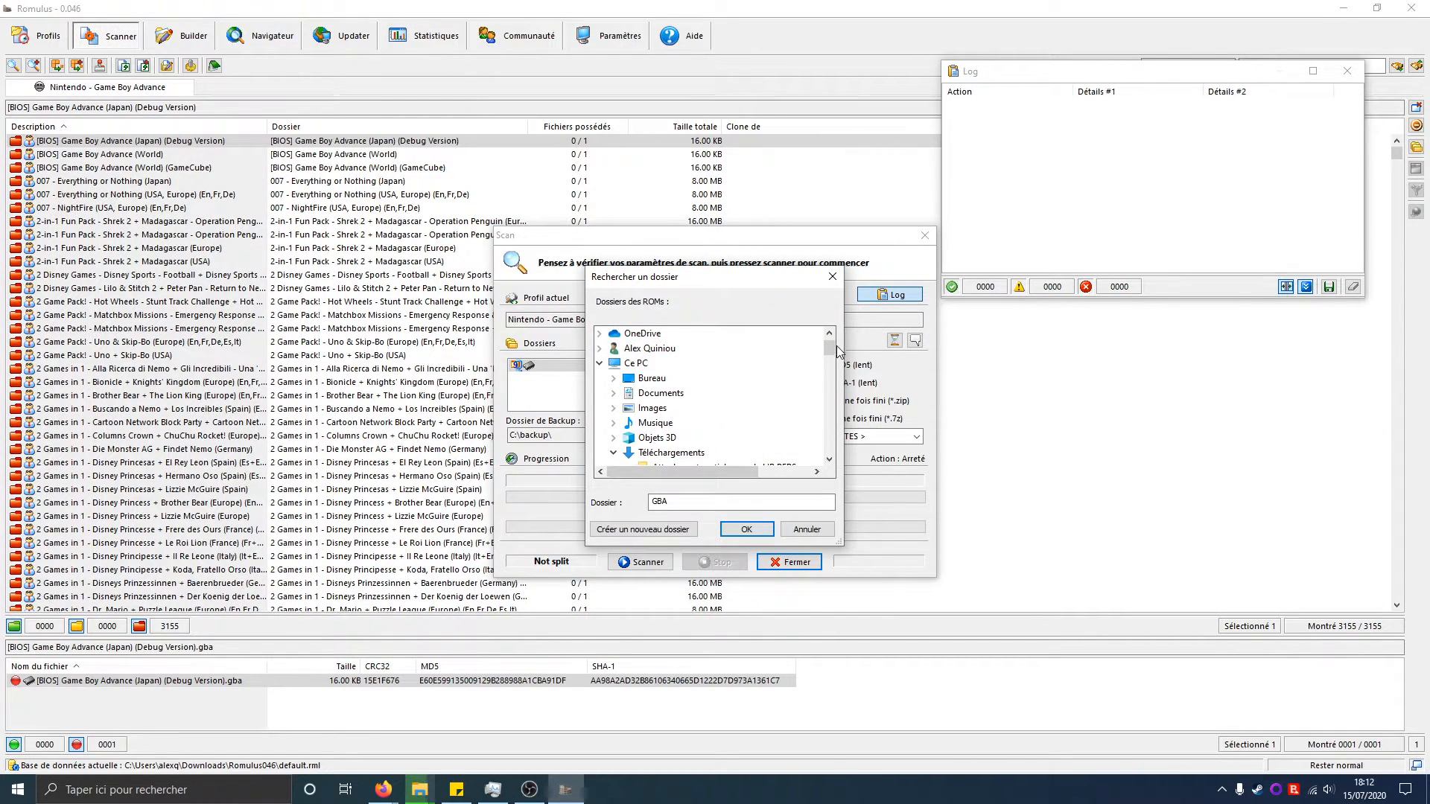
drag(831, 347, 834, 387)
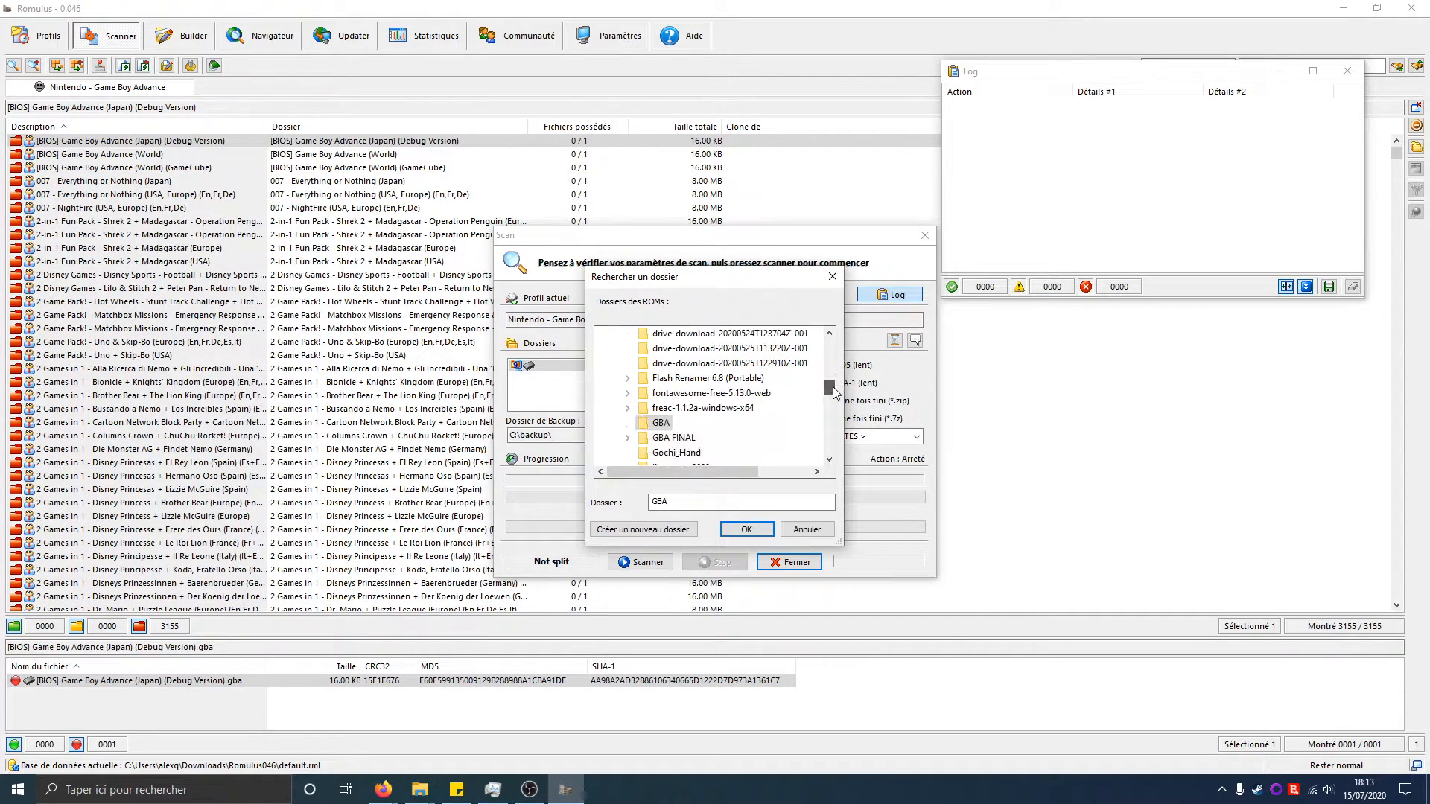
click(746, 528)
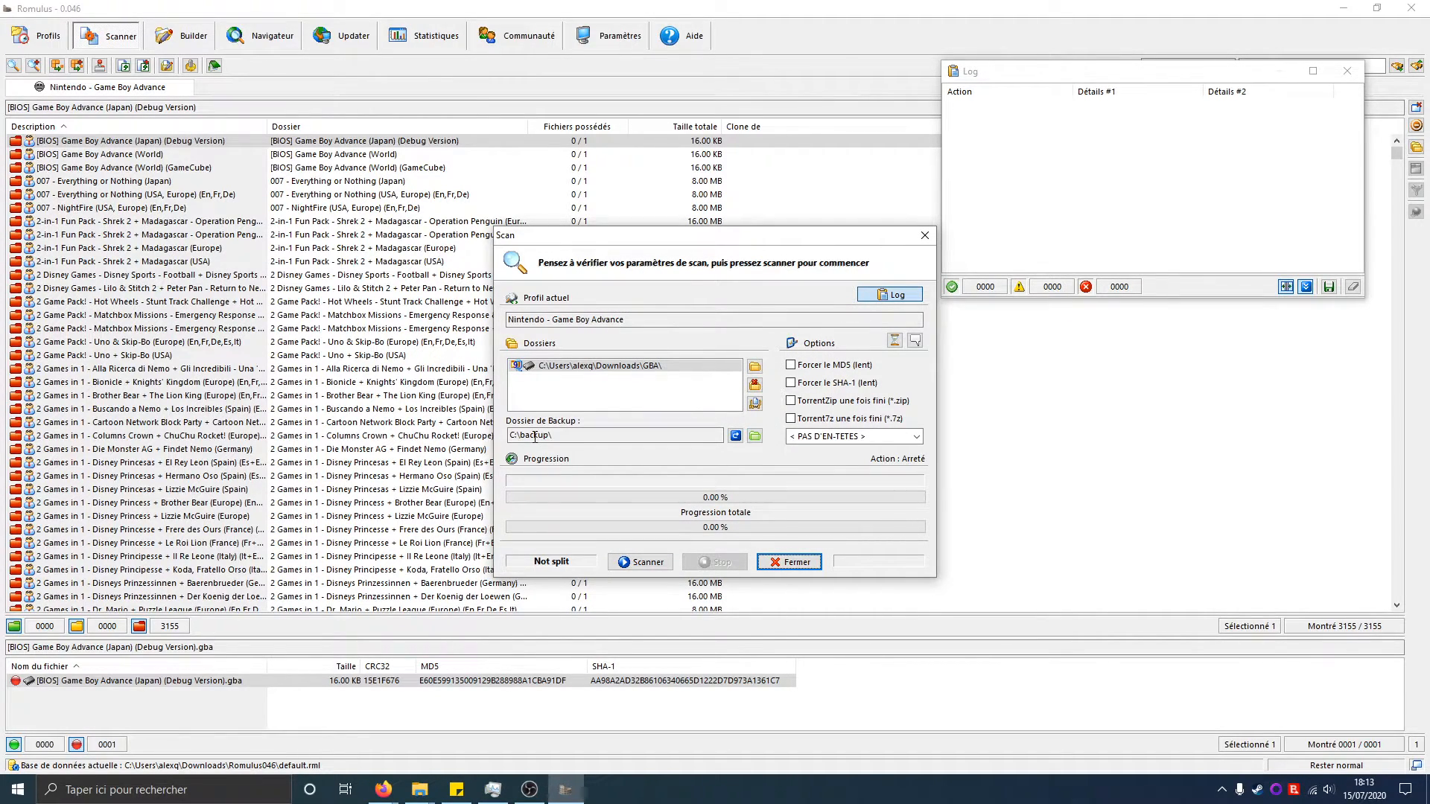
Set the scan's backup folder to the backup folder in Téléchargements
click(754, 436)
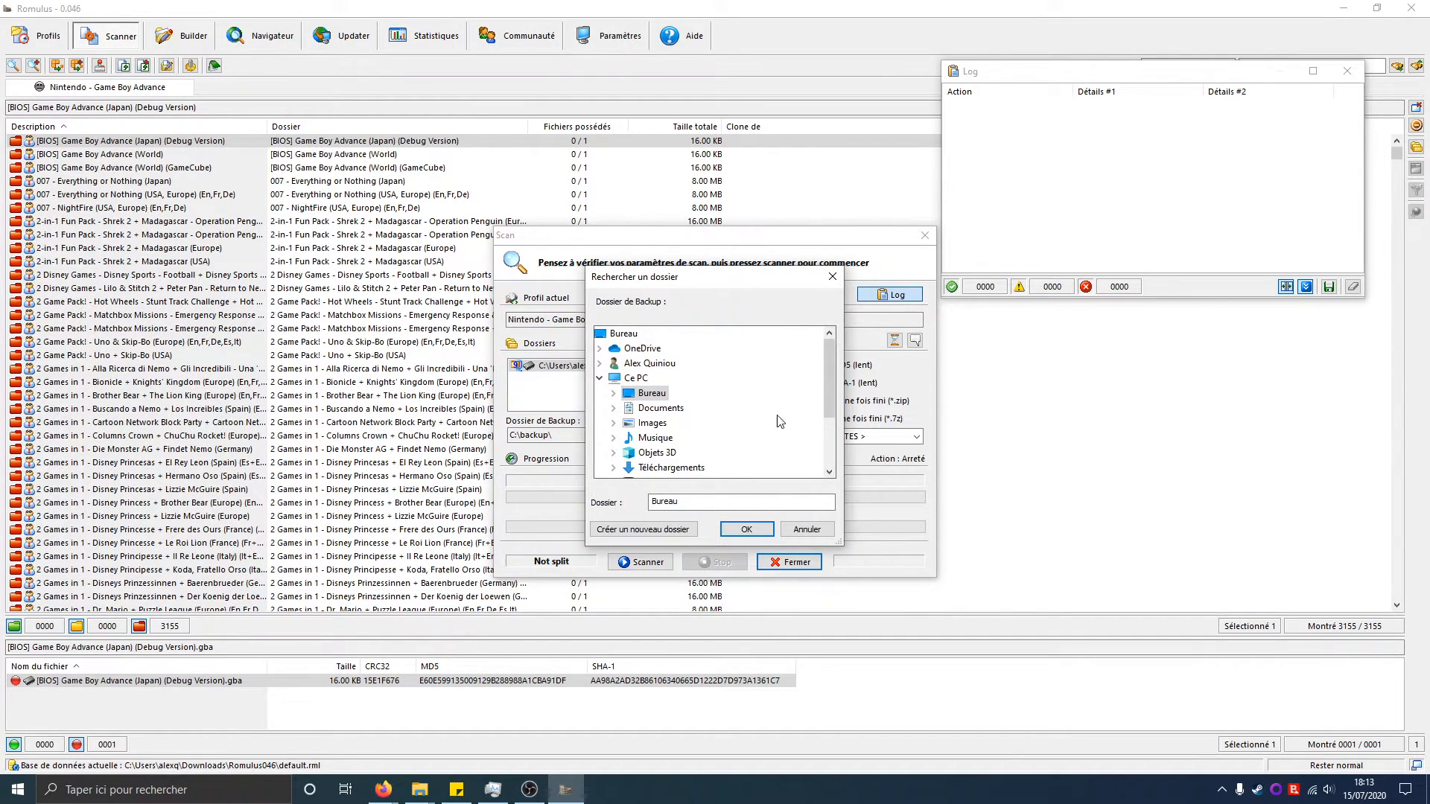
drag(829, 393, 836, 441)
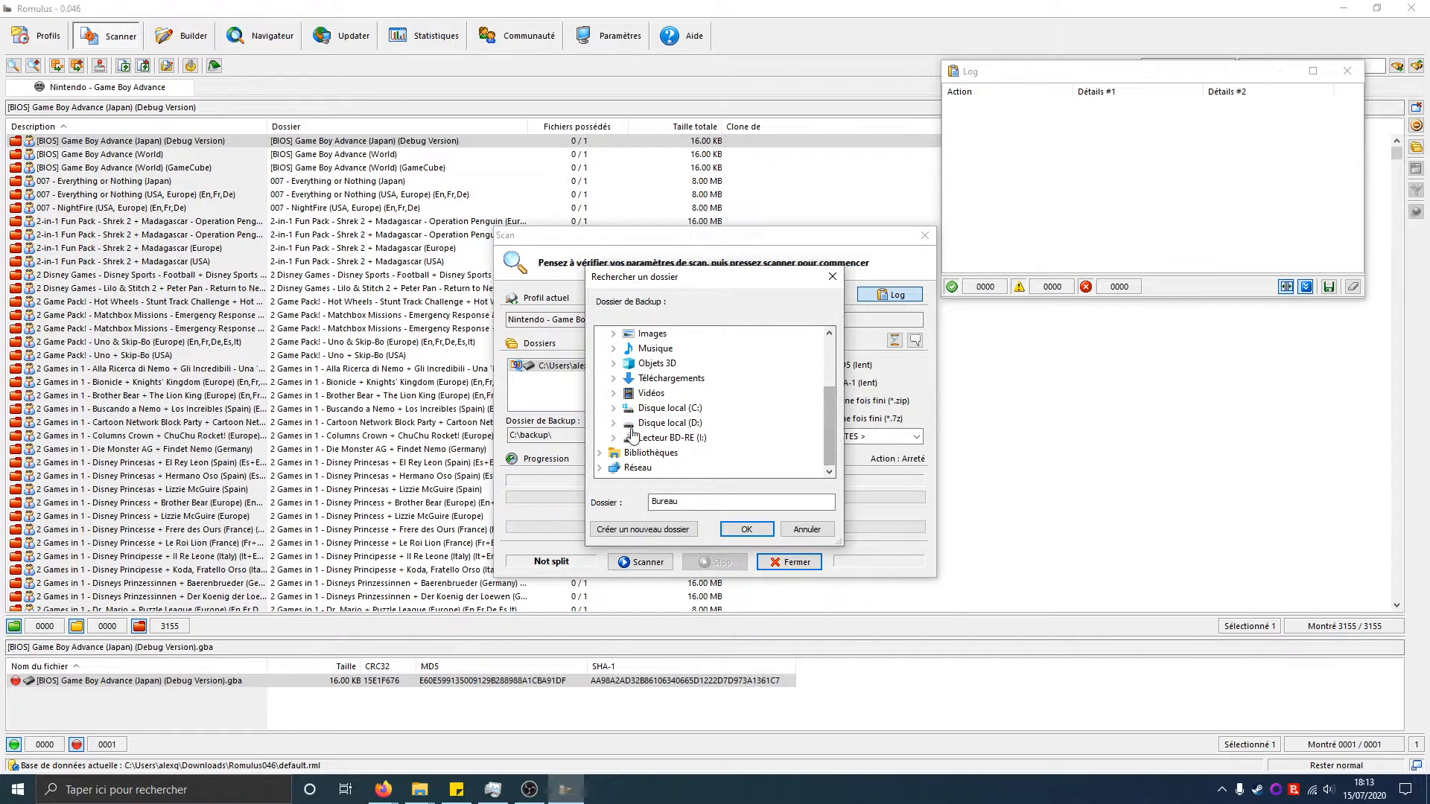
click(614, 379)
click(666, 408)
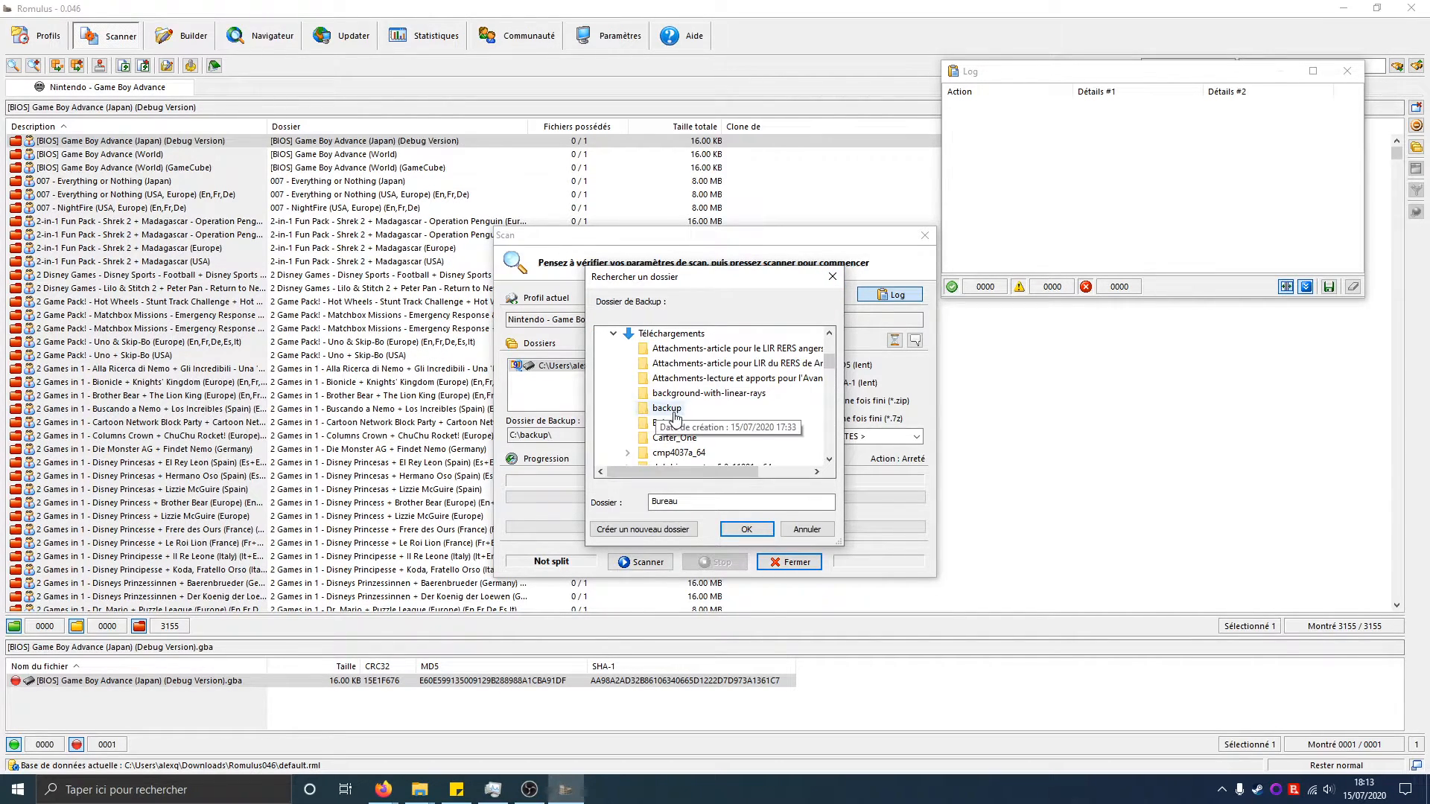
click(746, 528)
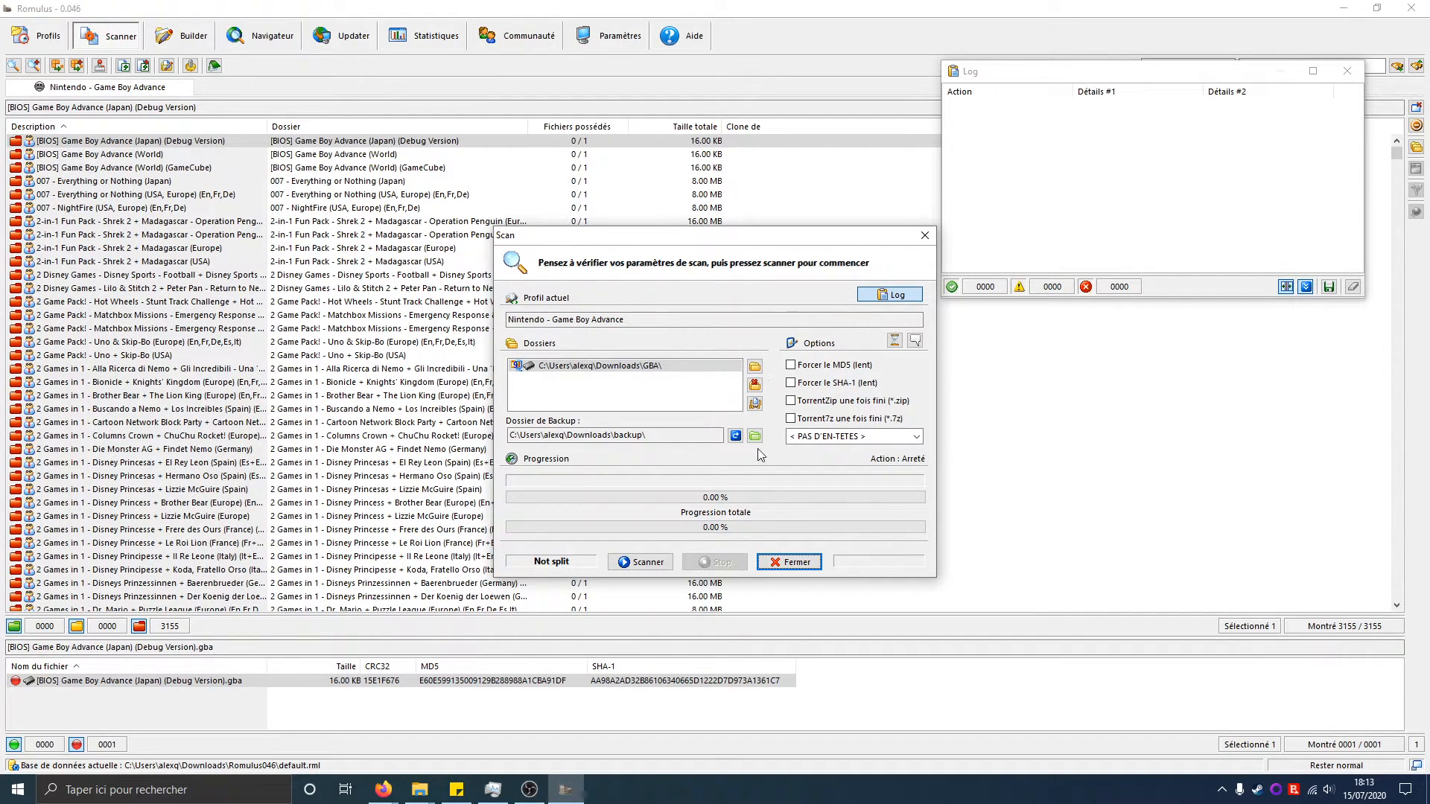
Run the scan, accepting for all files both the repair and the deletion of files no longer needed in the profile
click(645, 562)
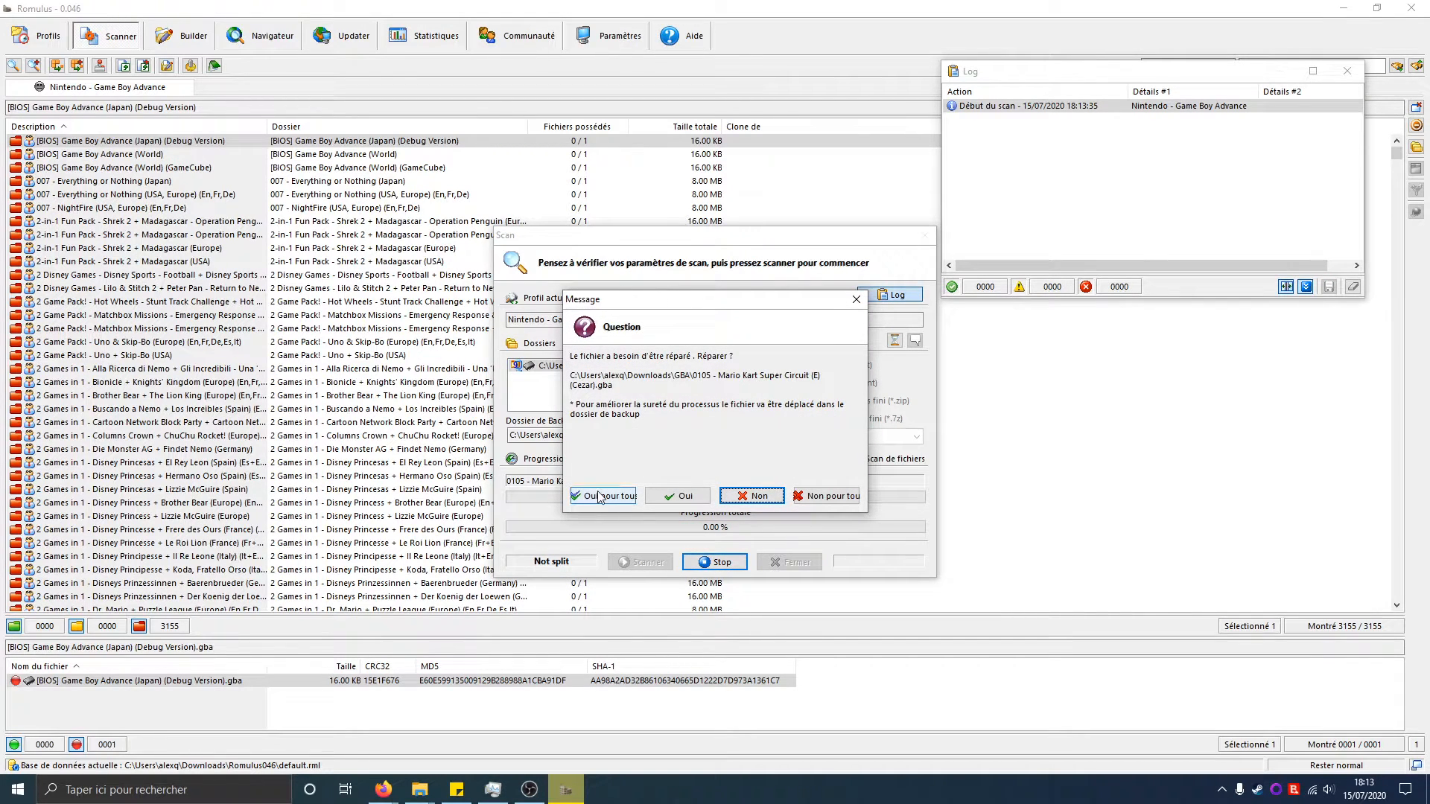
click(612, 496)
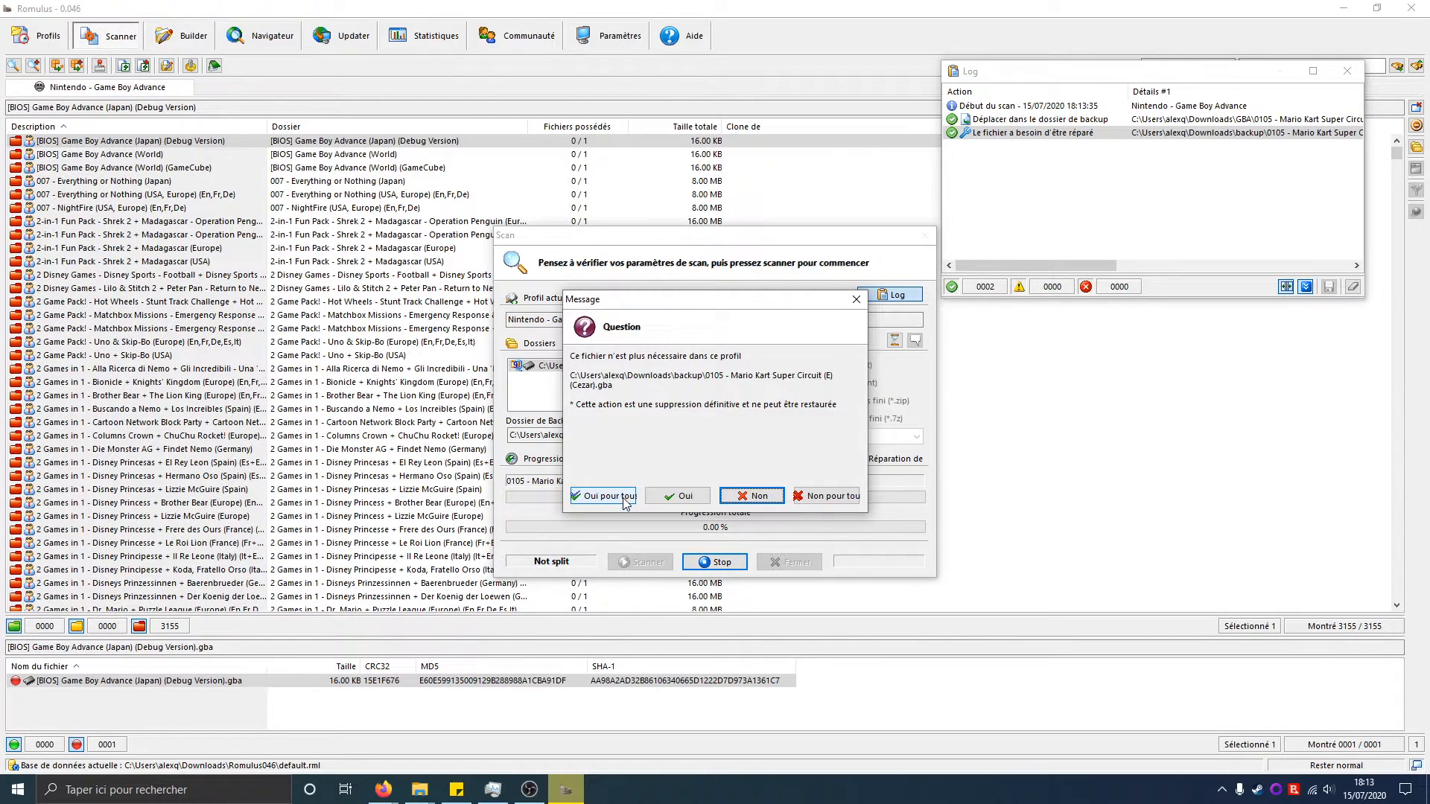
click(624, 498)
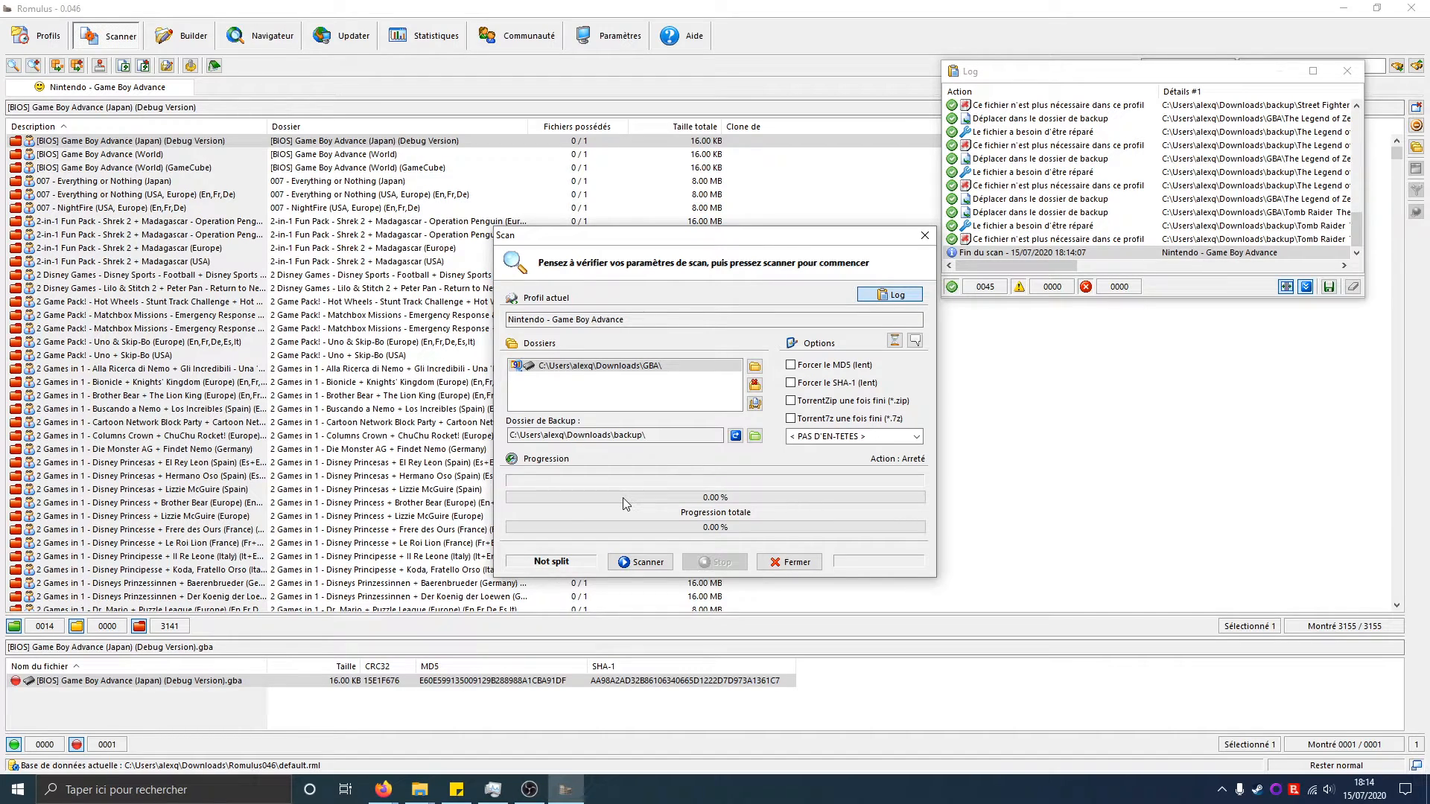
Move the log aside, close the scan window and exit Romulus, confirming the exit
drag(1068, 74, 736, 139)
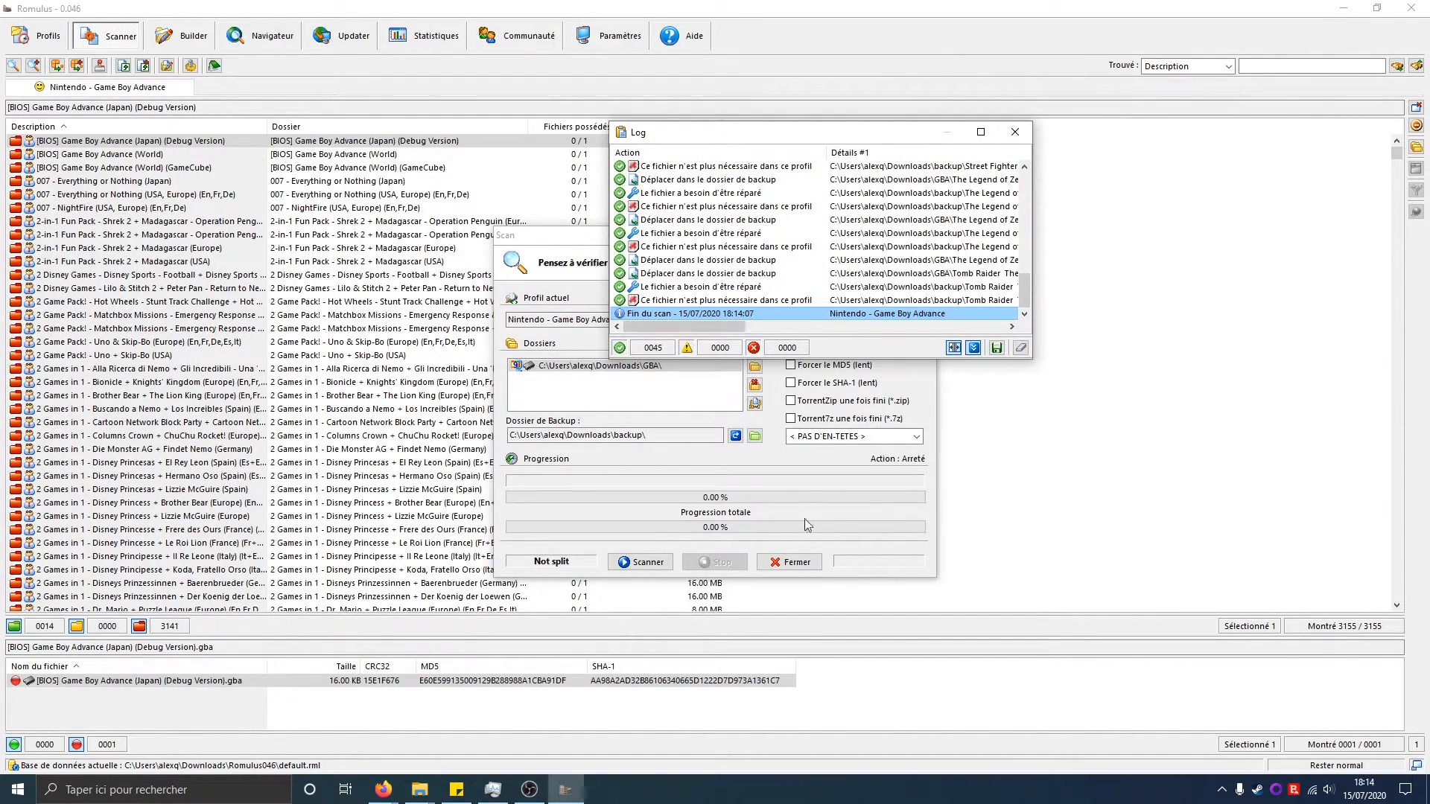
click(806, 565)
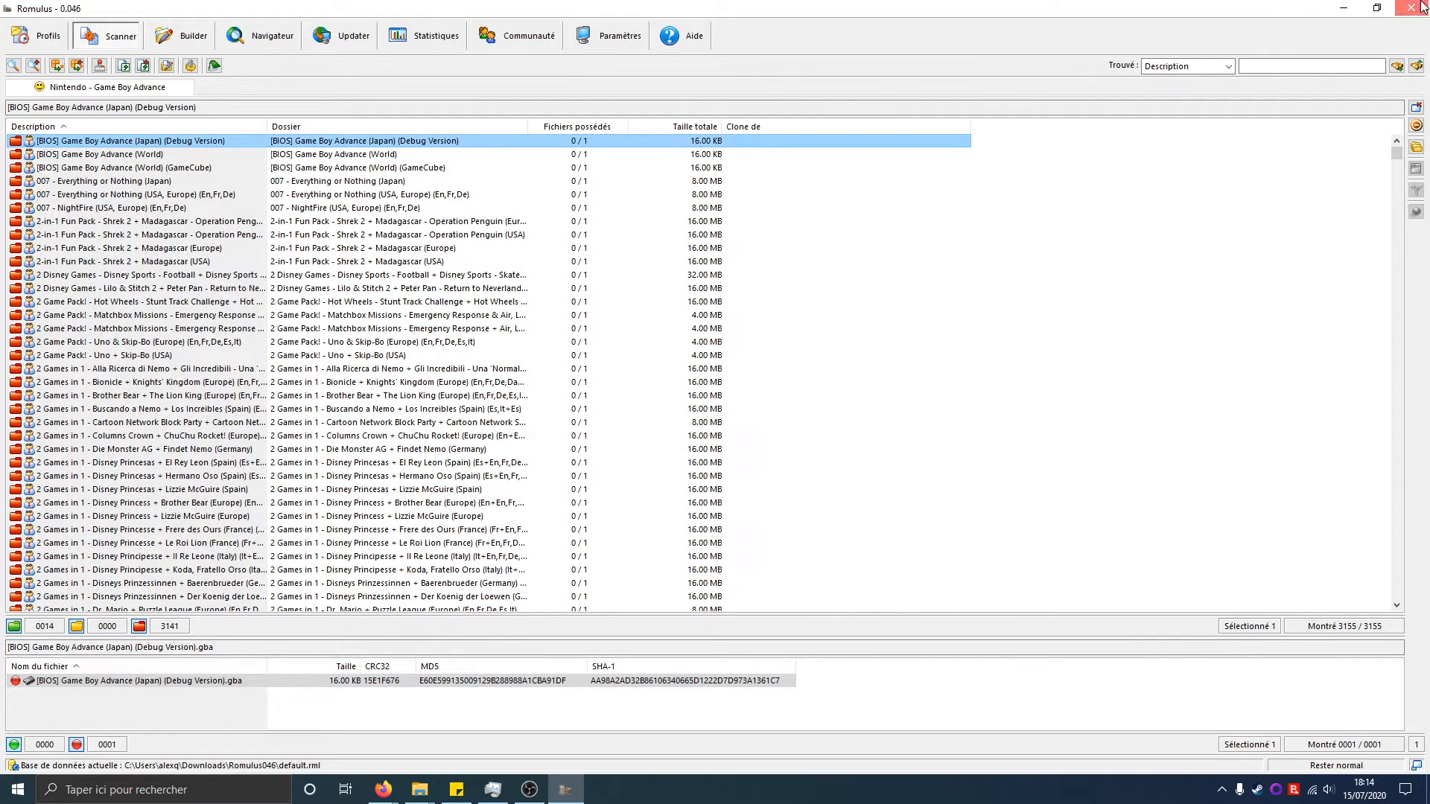
click(1412, 8)
click(677, 496)
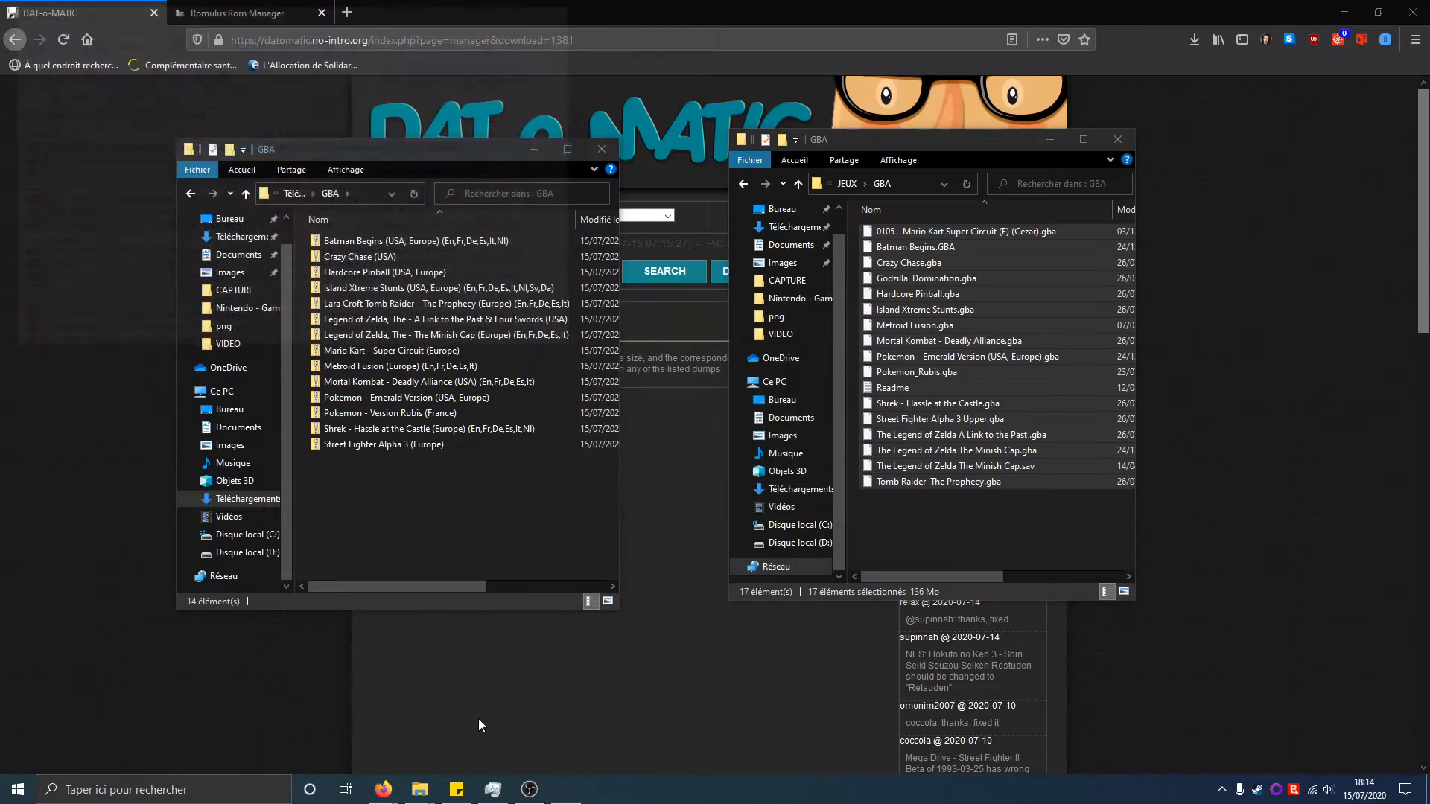
In File Explorer, reopen the GBA folder in Téléchargements and select all its archives to review the scan output
click(423, 791)
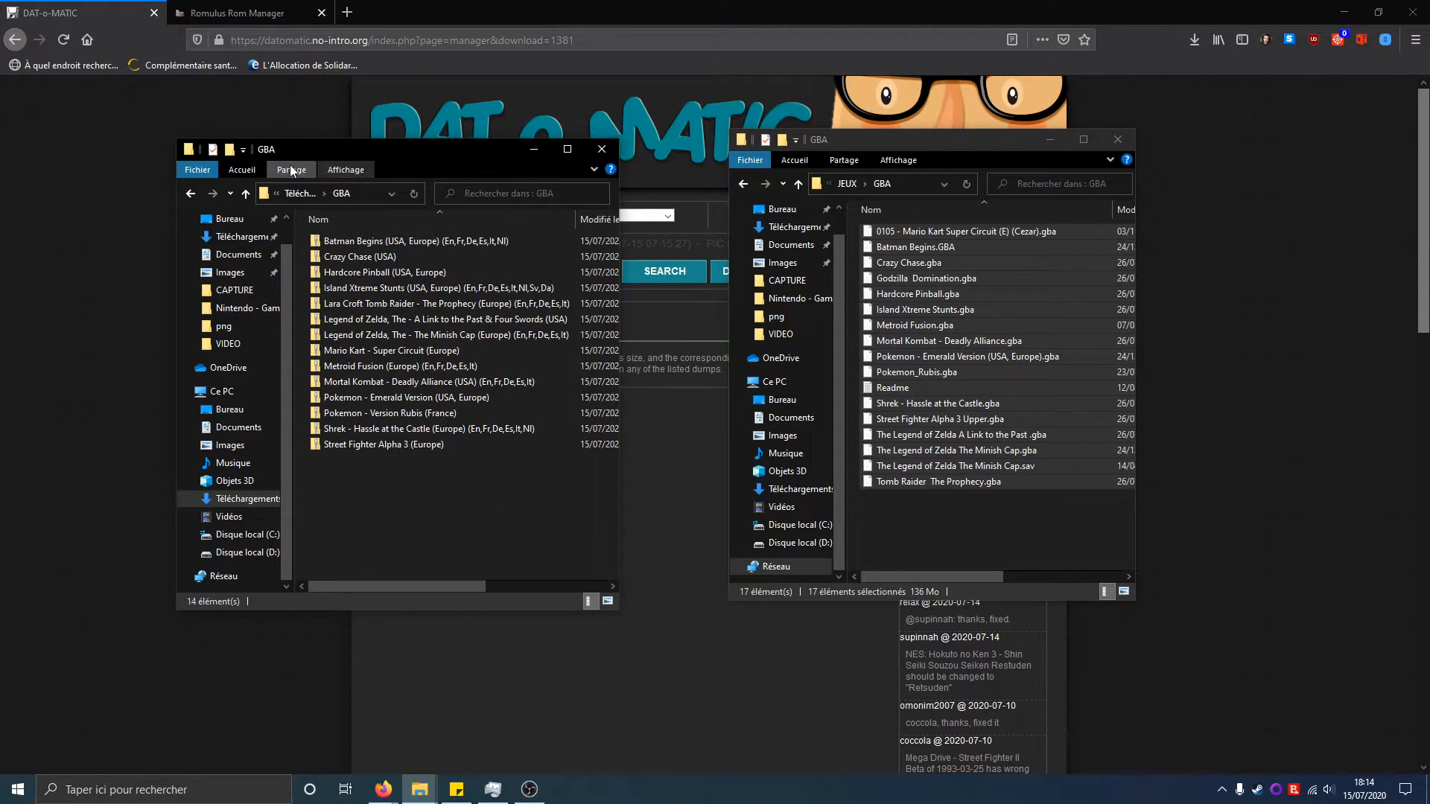
click(307, 195)
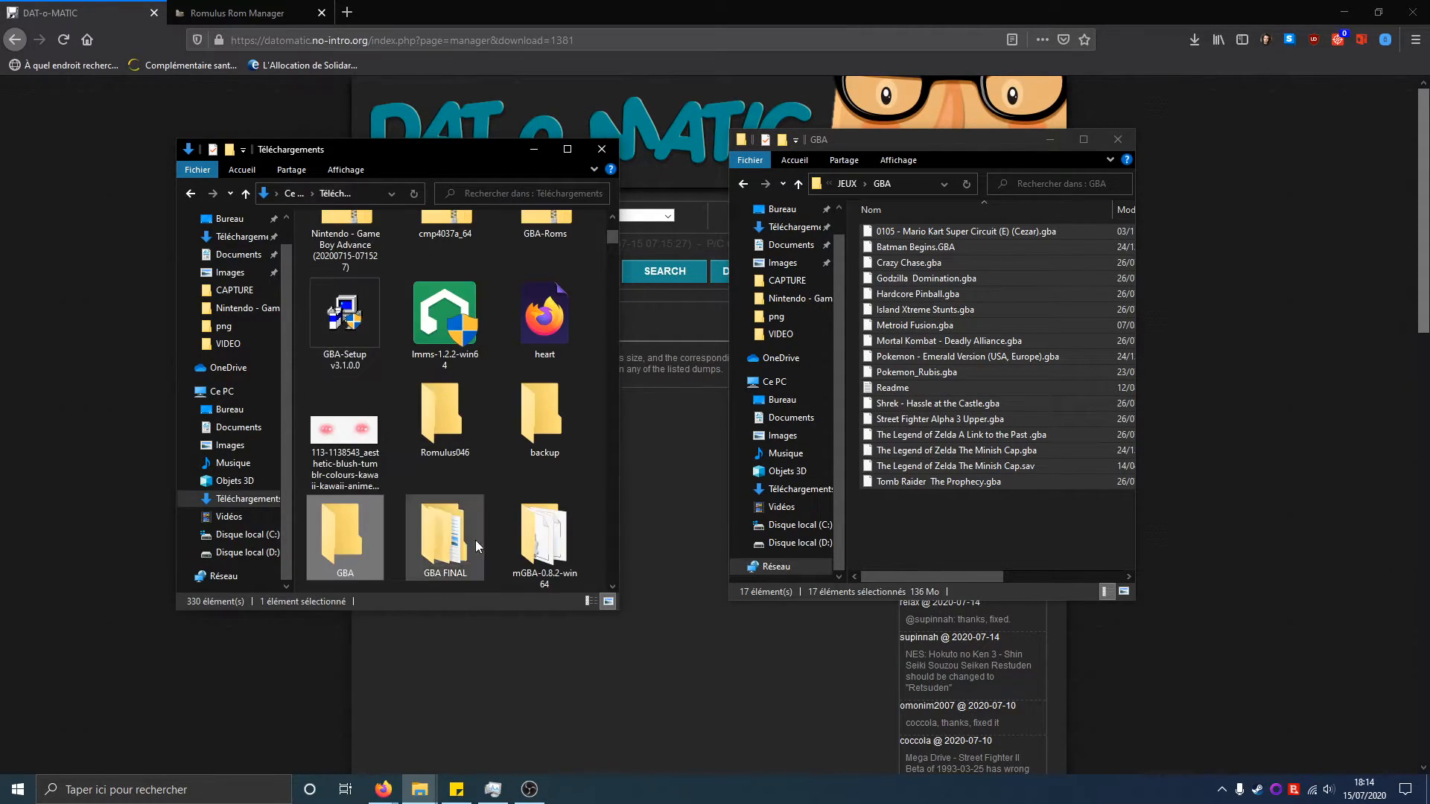
double_click(324, 561)
drag(509, 536, 373, 231)
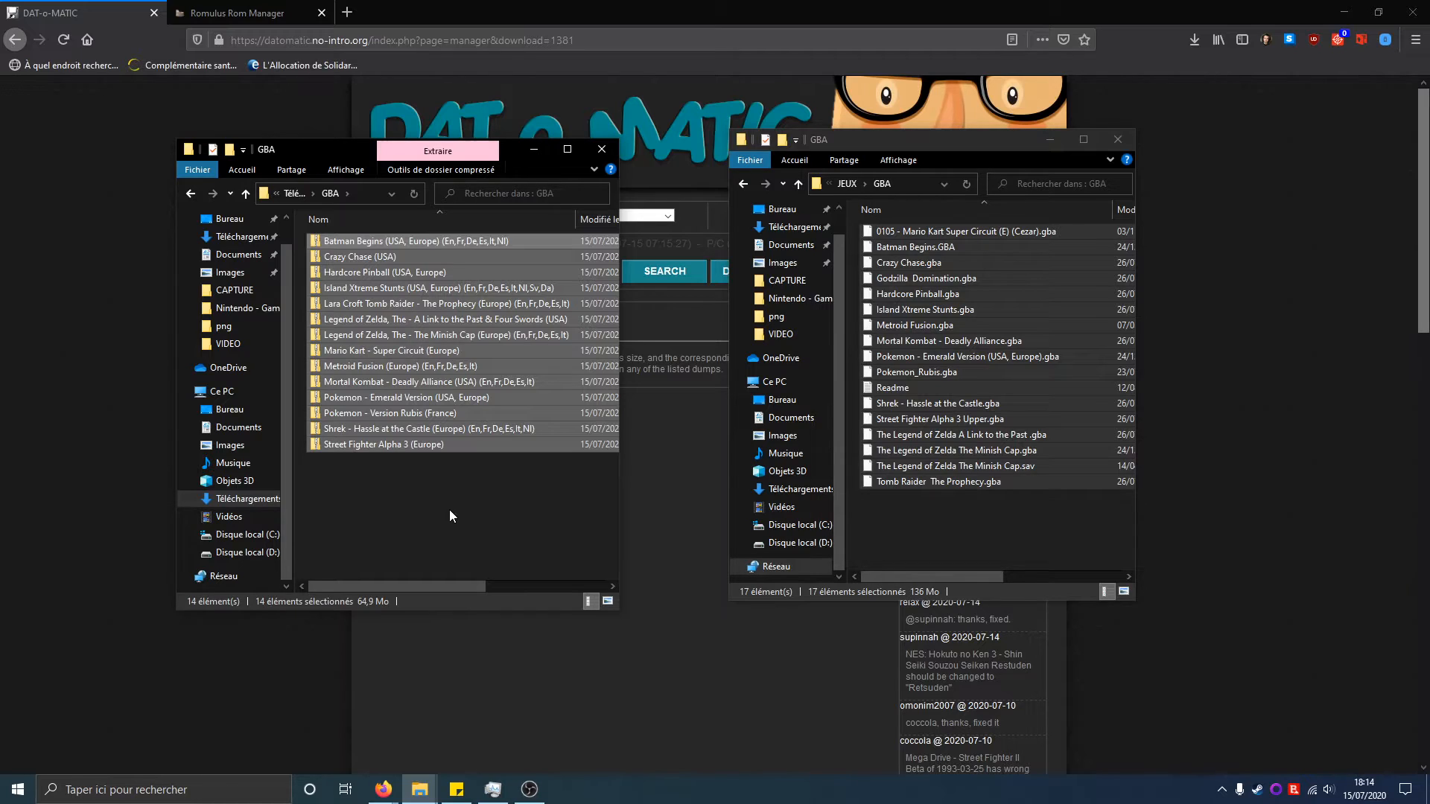
Open the backup folder in Téléchargements and examine the files set aside by the scan, selecting Godzilla Domination.gba
click(244, 194)
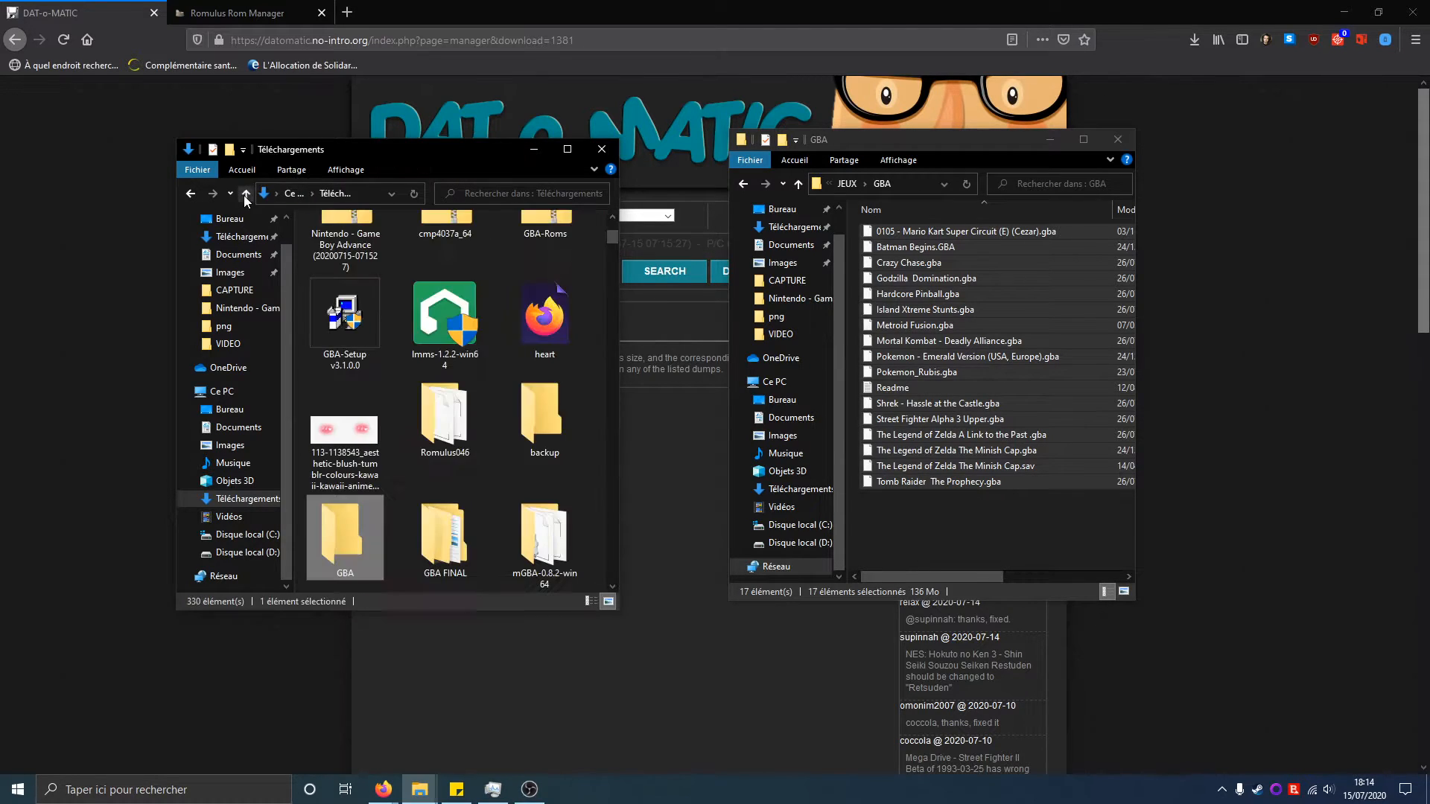
double_click(560, 410)
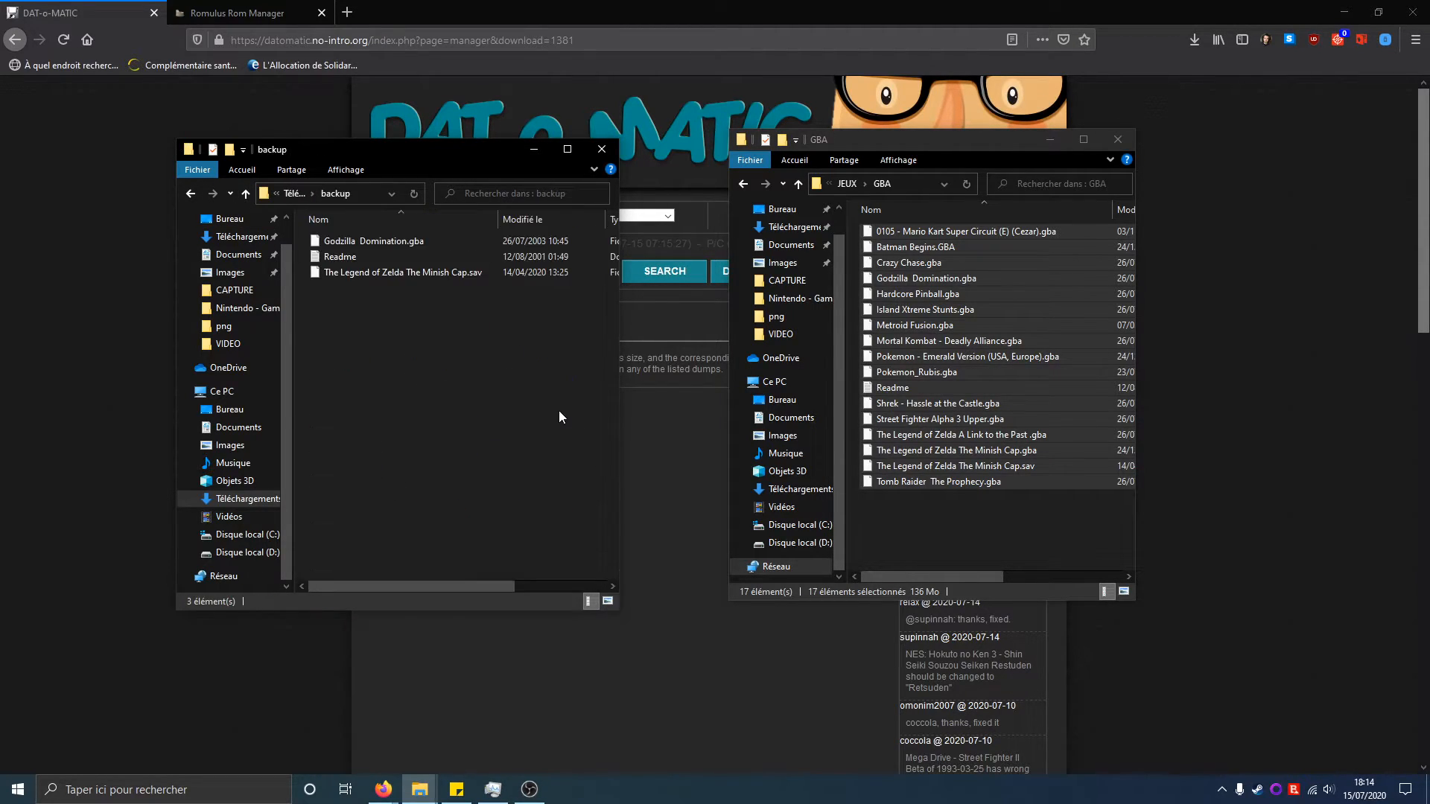
click(382, 243)
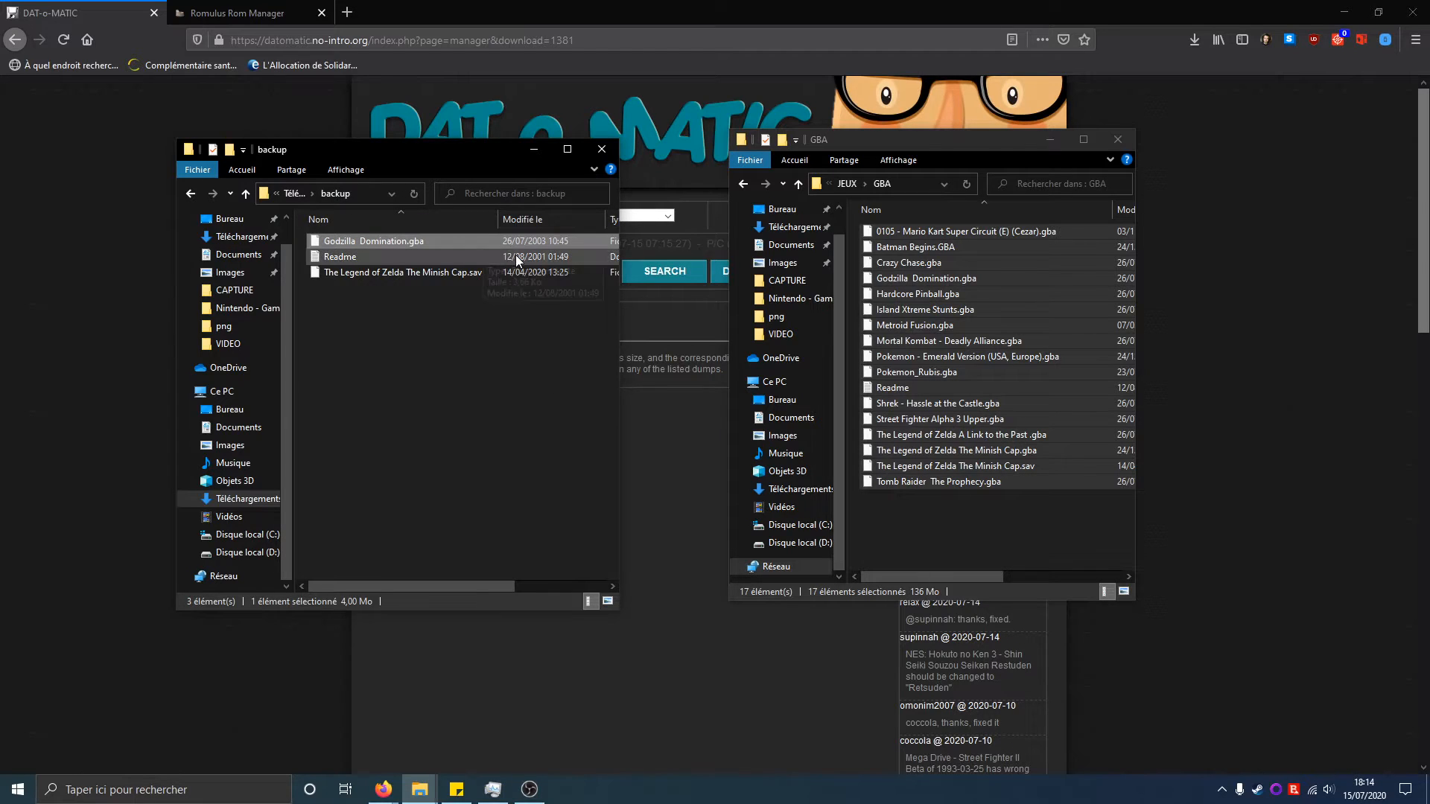